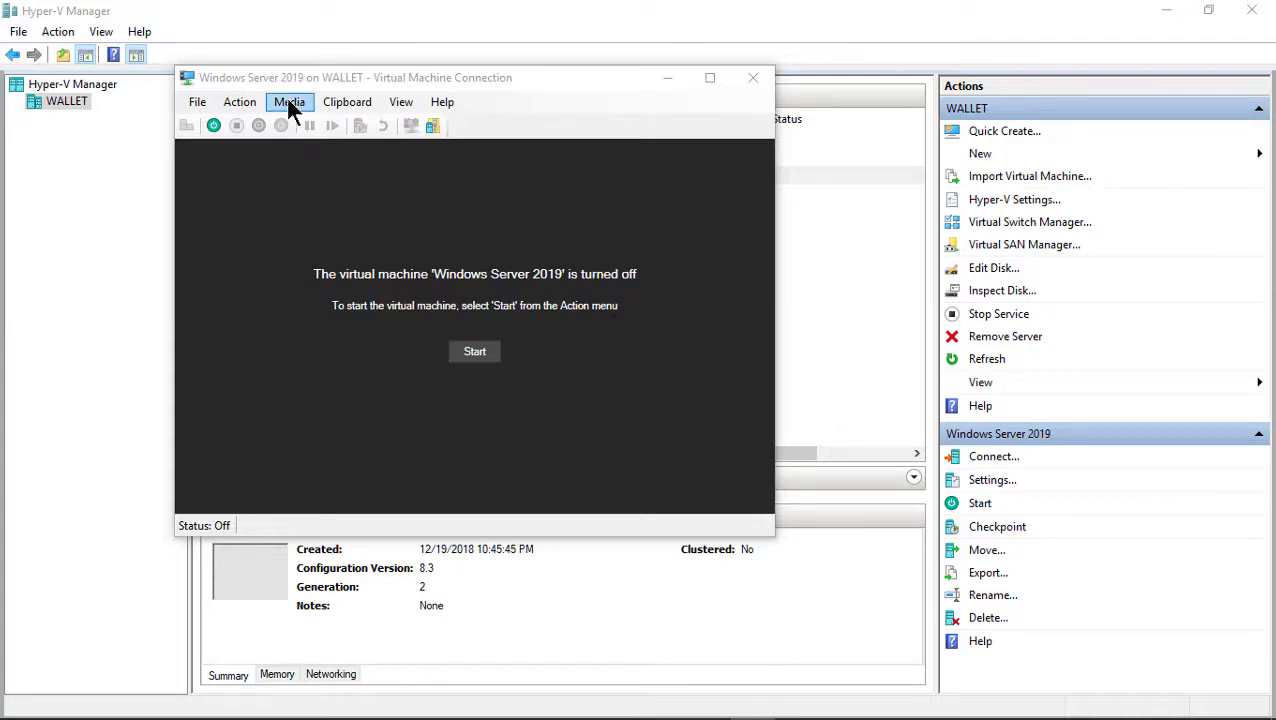
{"action": "left_click", "coordinate": [198, 101]}
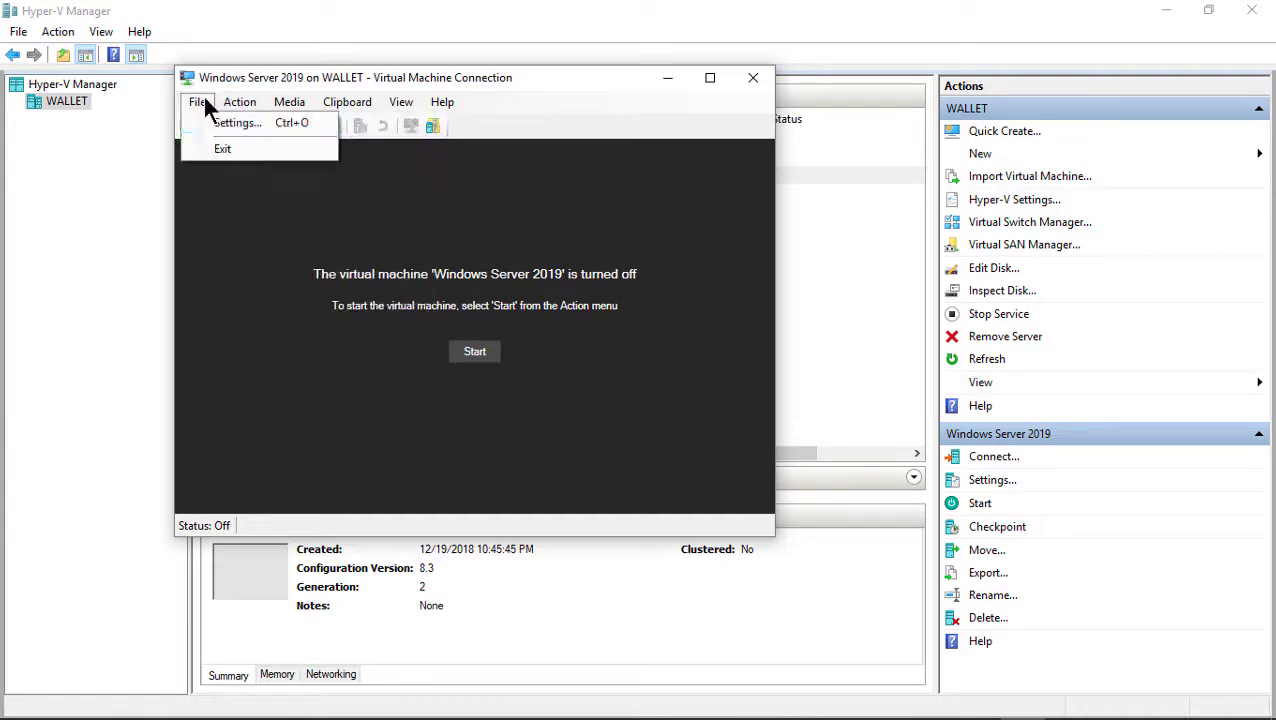
{"action": "left_click", "coordinate": [210, 120]}
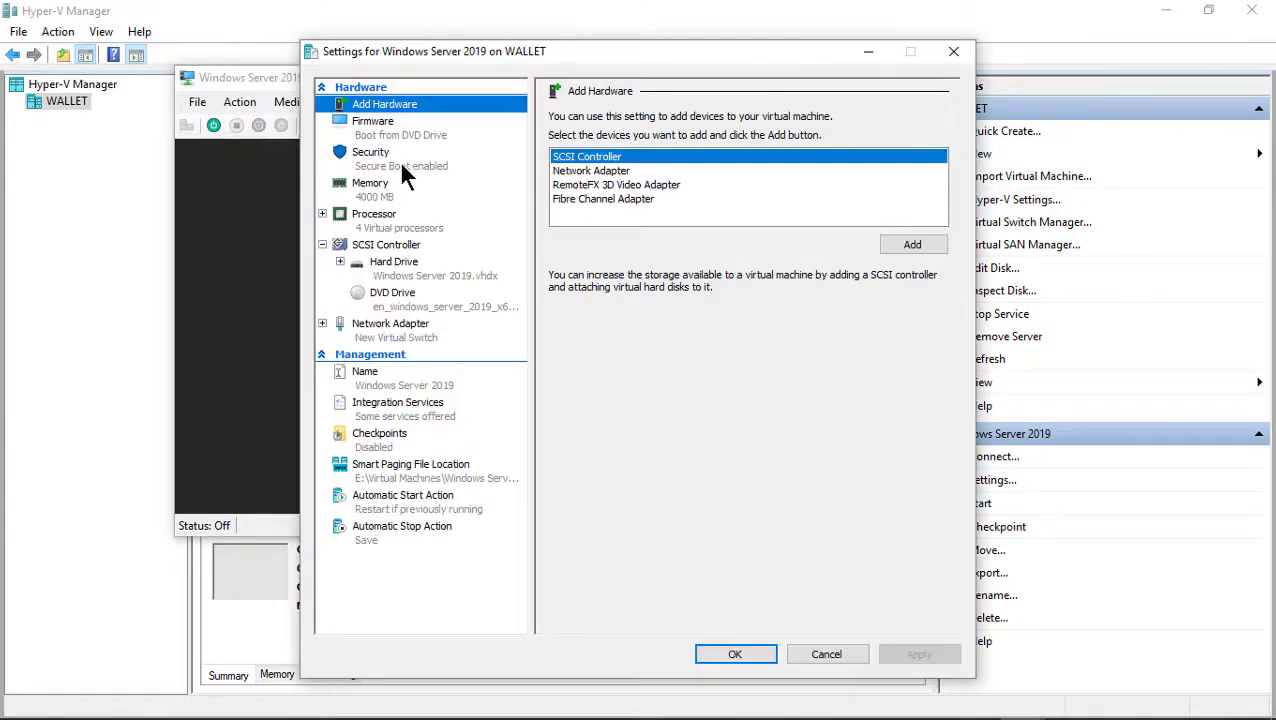
{"action": "left_click", "coordinate": [409, 142]}
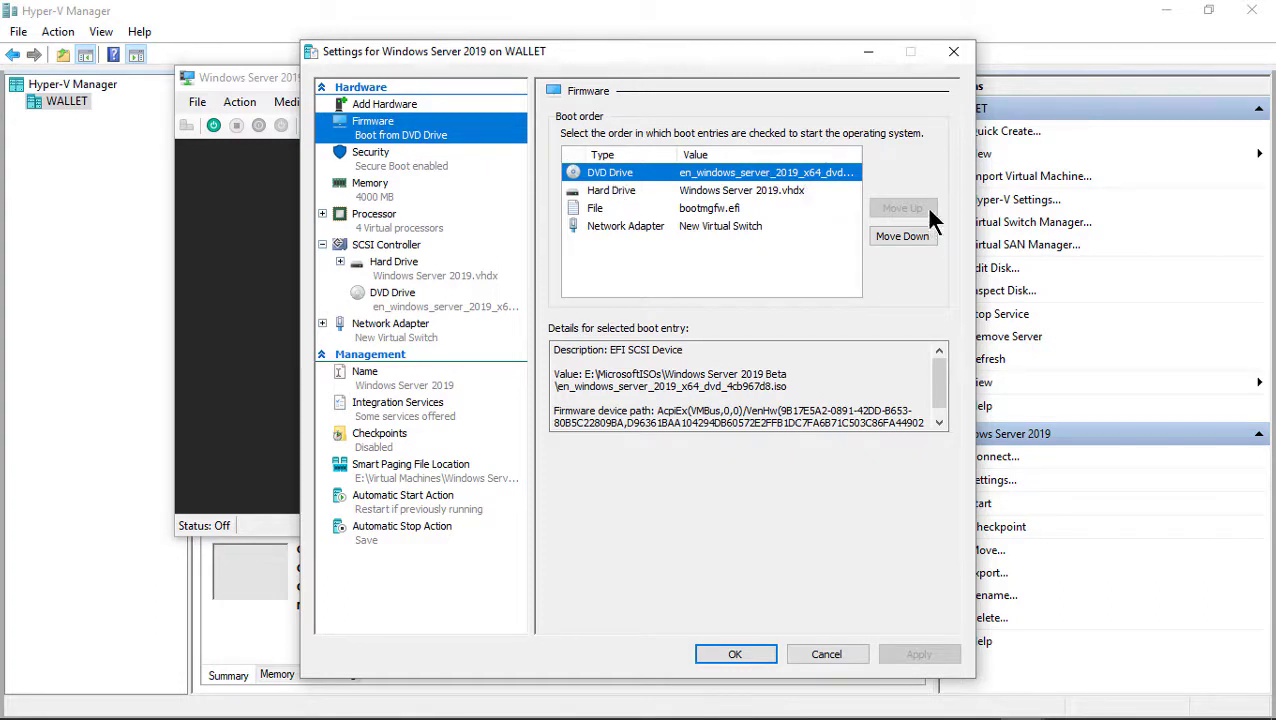
{"action": "left_click", "coordinate": [431, 299]}
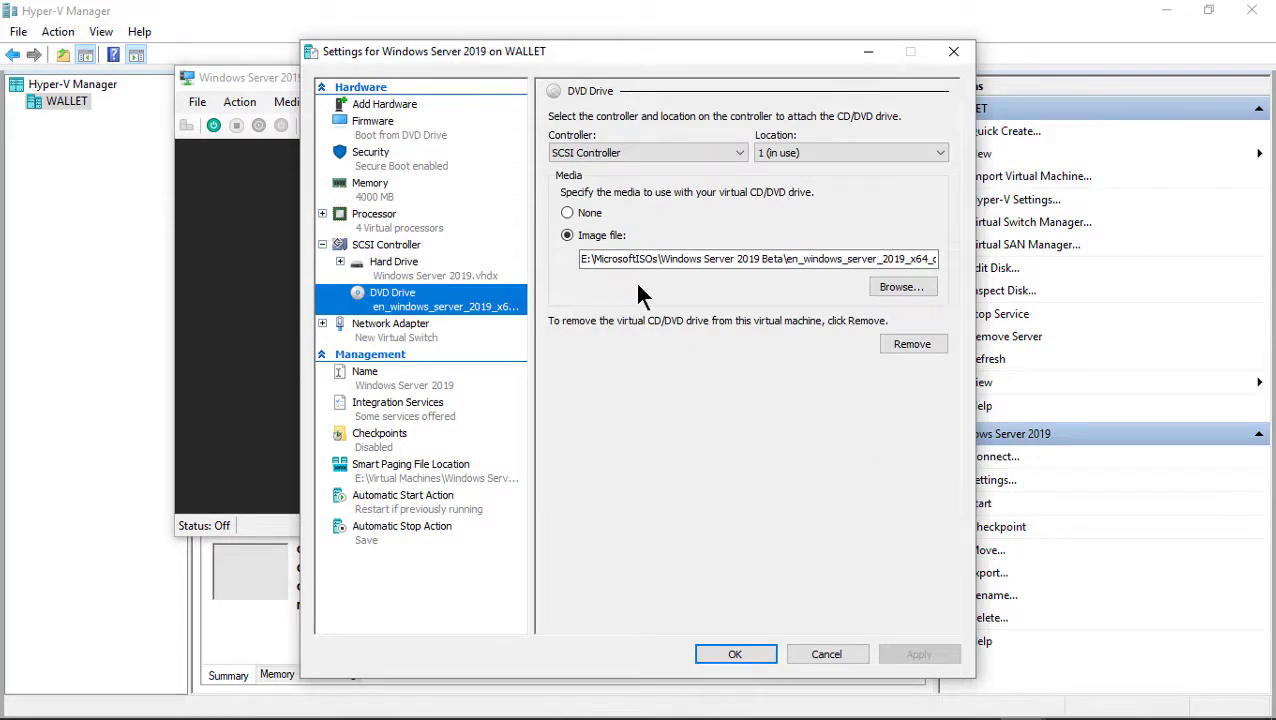
{"action": "left_click", "coordinate": [749, 260]}
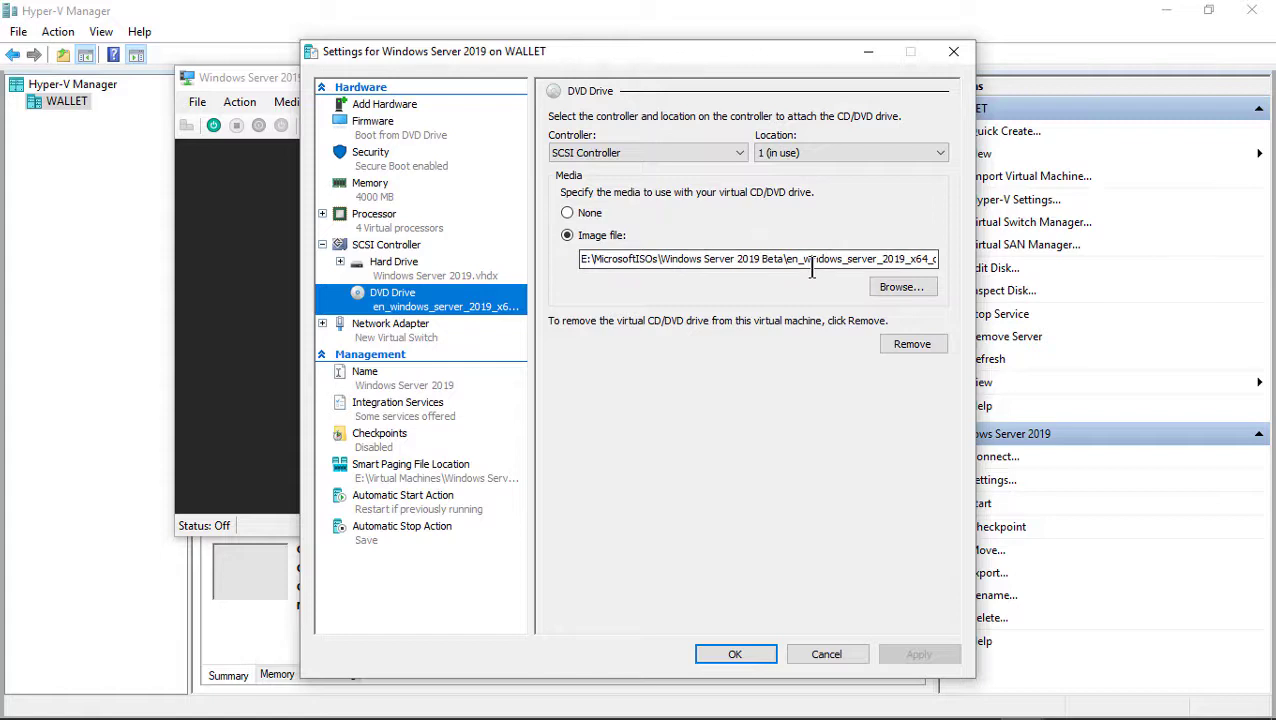
Step: Start the virtual machine and boot it from the installation DVD into Windows Setup
{"action": "left_click", "coordinate": [808, 656]}
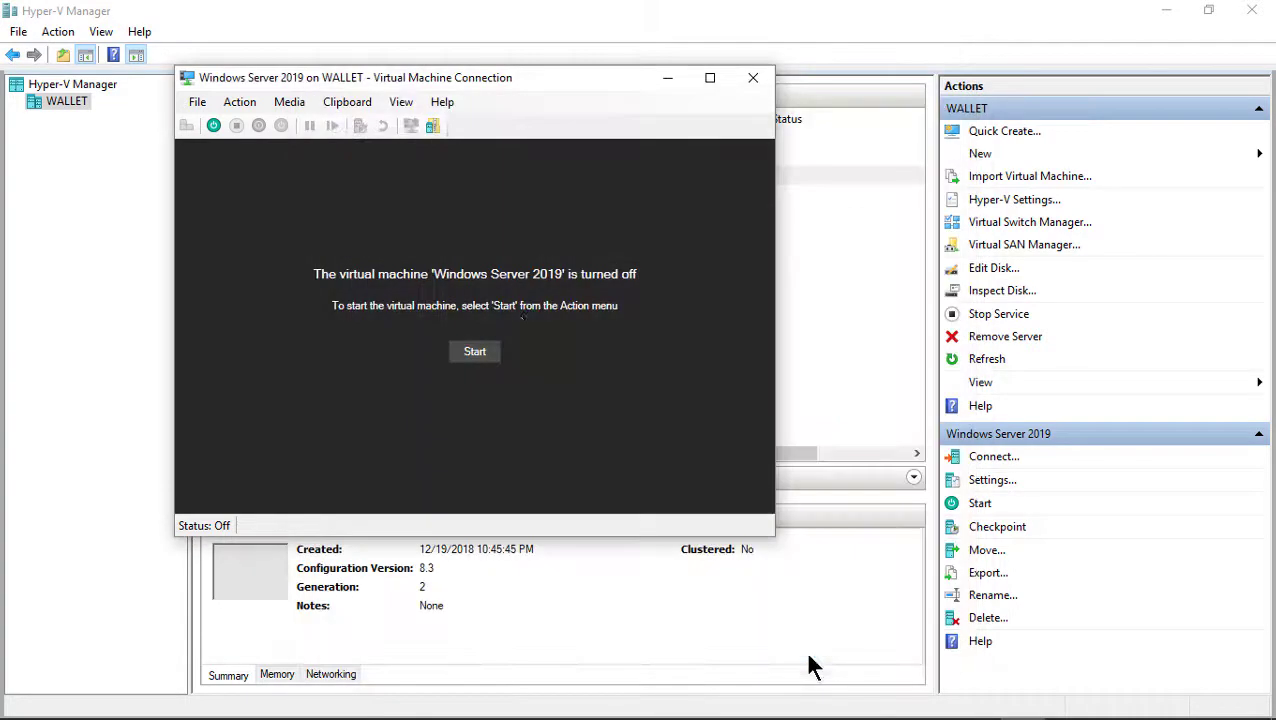
{"action": "left_click", "coordinate": [470, 350]}
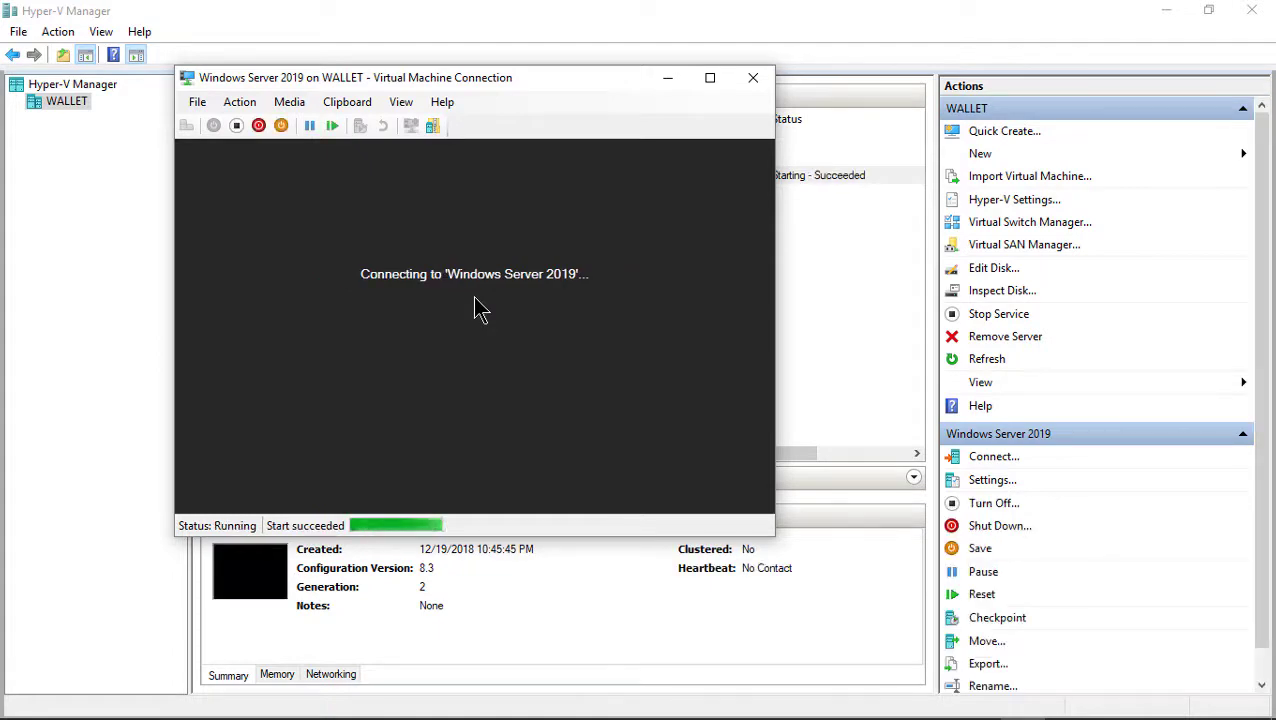
{"action": "key", "text": "Return"}
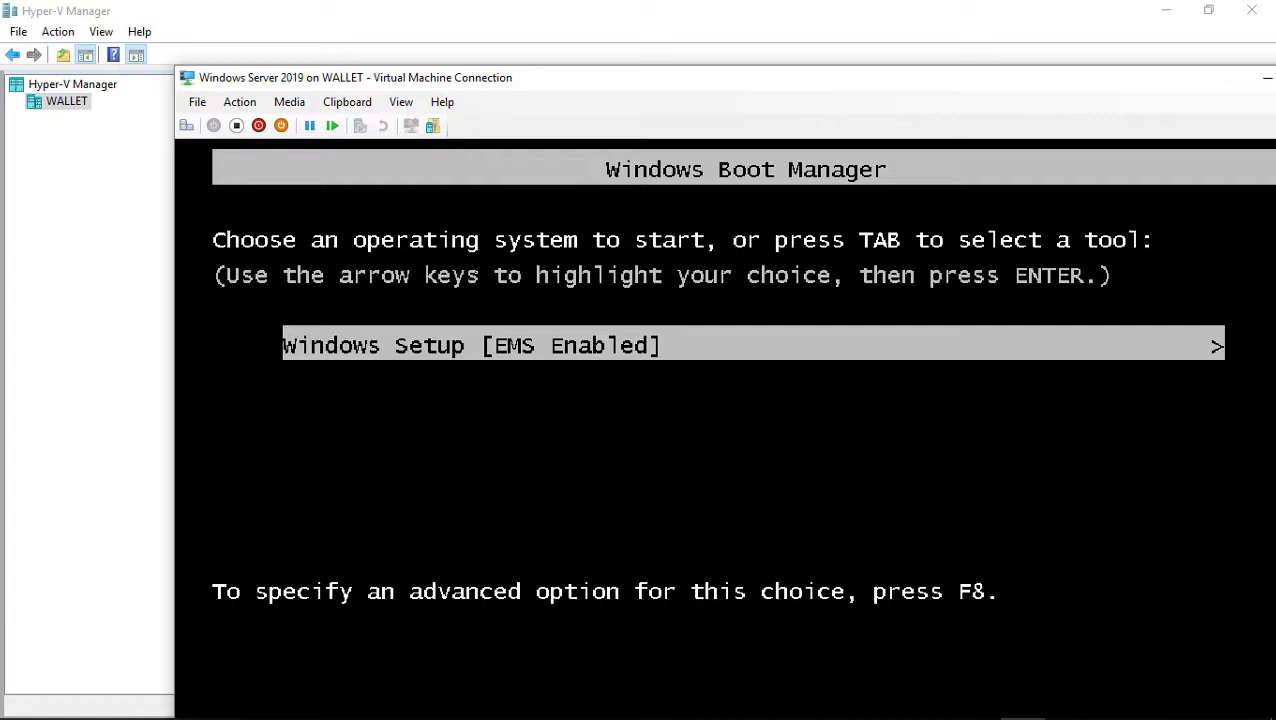
{"action": "key", "text": "Return"}
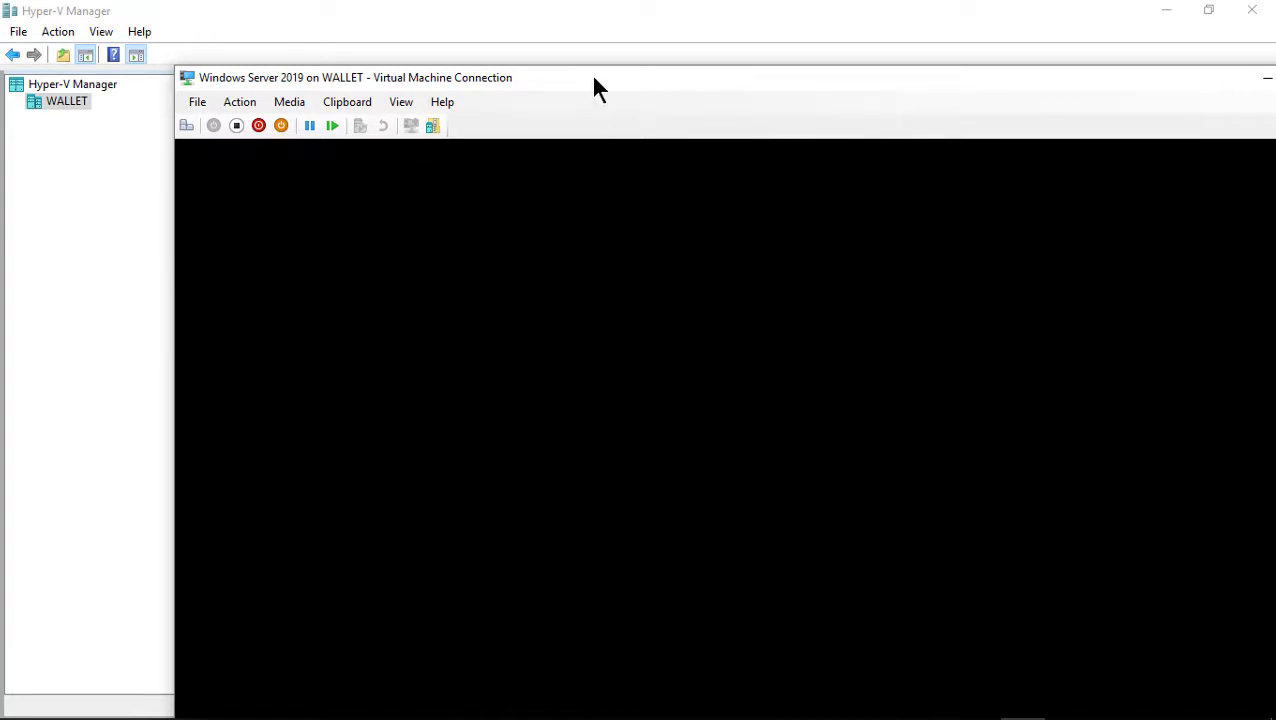
Step: Go full screen and get from Setup to a recovery Command Prompt via Repair your computer and Troubleshoot
{"action": "double_click", "coordinate": [593, 85]}
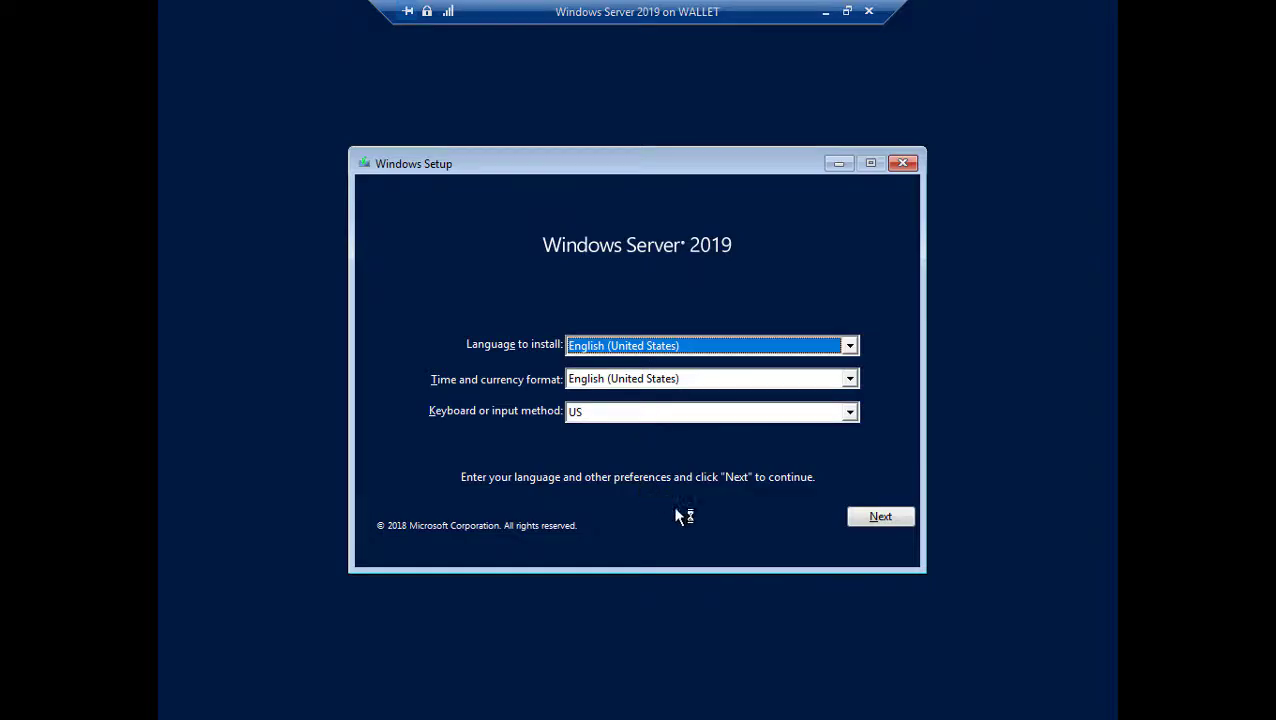
{"action": "left_click", "coordinate": [868, 524]}
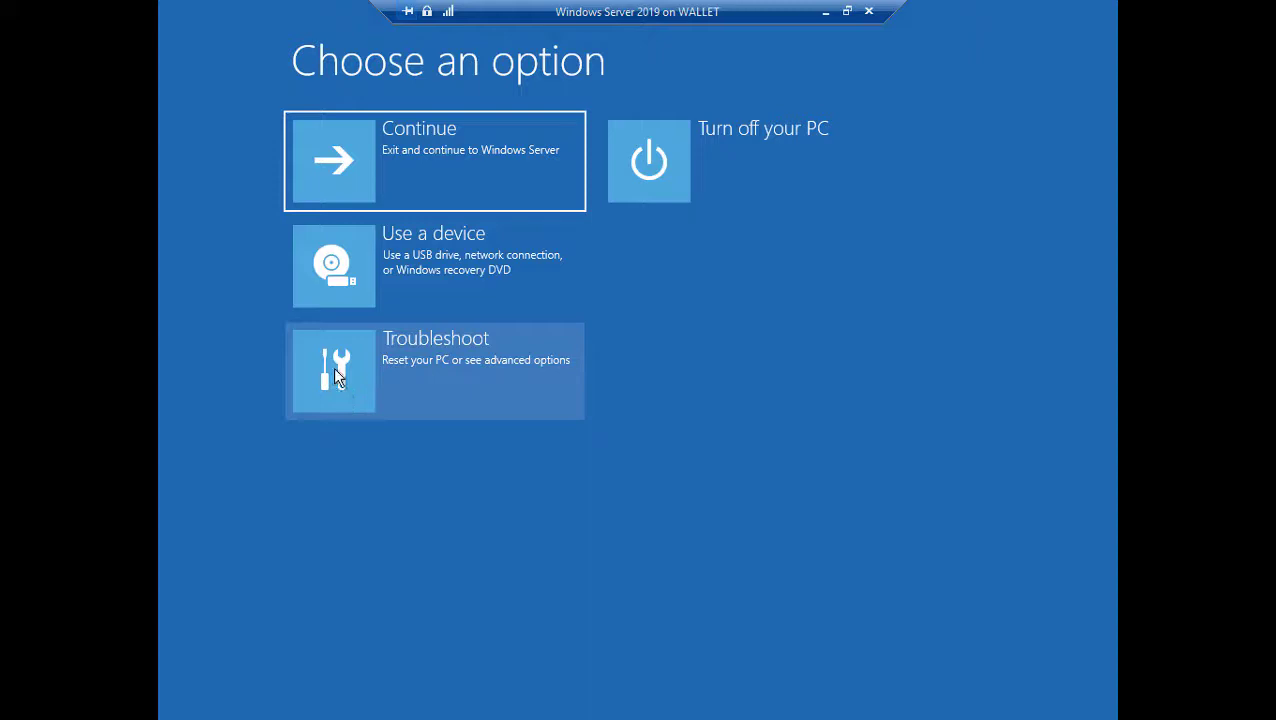
{"action": "left_click", "coordinate": [334, 370]}
{"action": "left_click", "coordinate": [346, 285]}
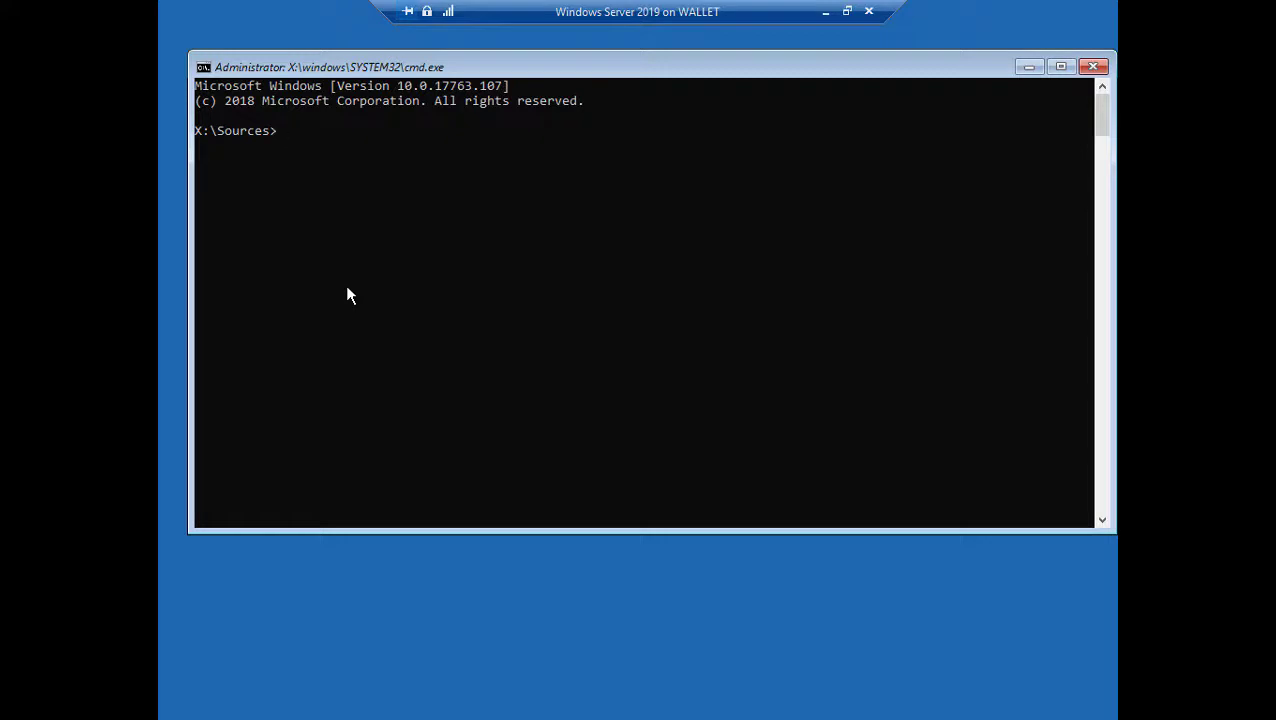
Step: Run bcdedit, copy the osdevice/systemroot lines showing partition C:, and switch to drive C:
{"action": "type", "text": "bcdedi"}
{"action": "type", "text": "t"}
{"action": "key", "text": "Return"}
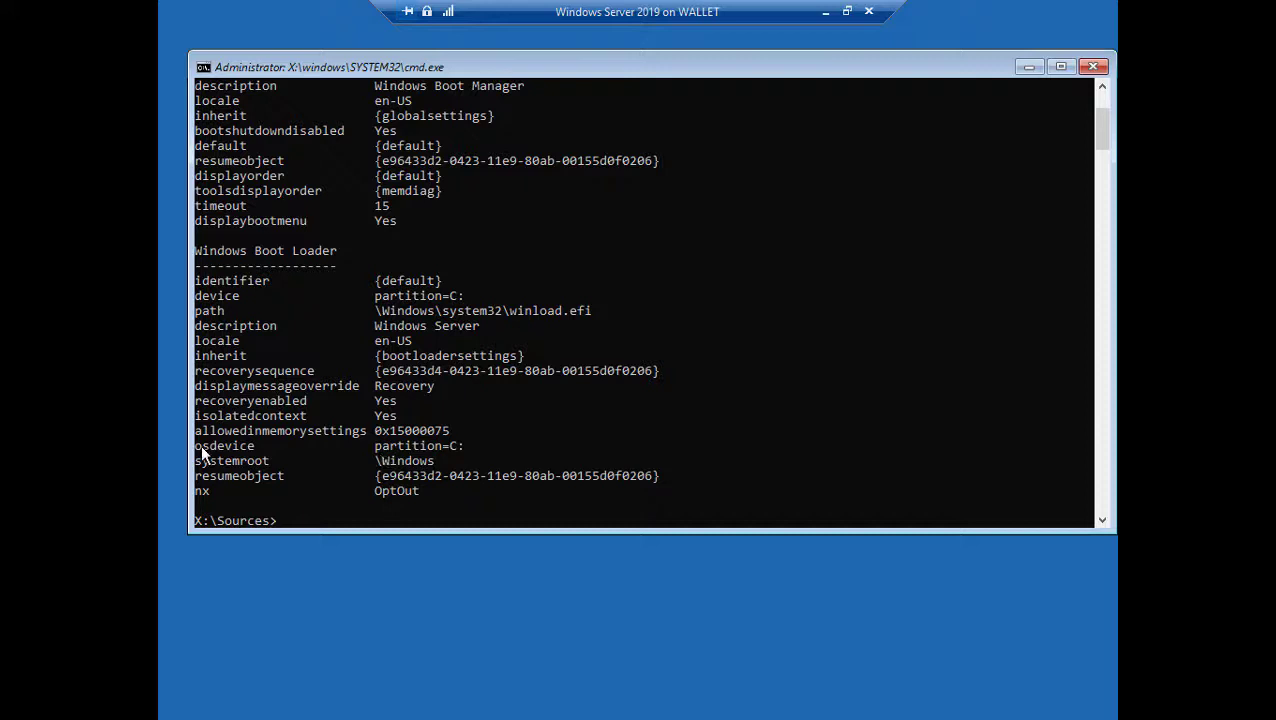
{"action": "left_click_drag", "start_coordinate": [200, 445], "coordinate": [470, 459]}
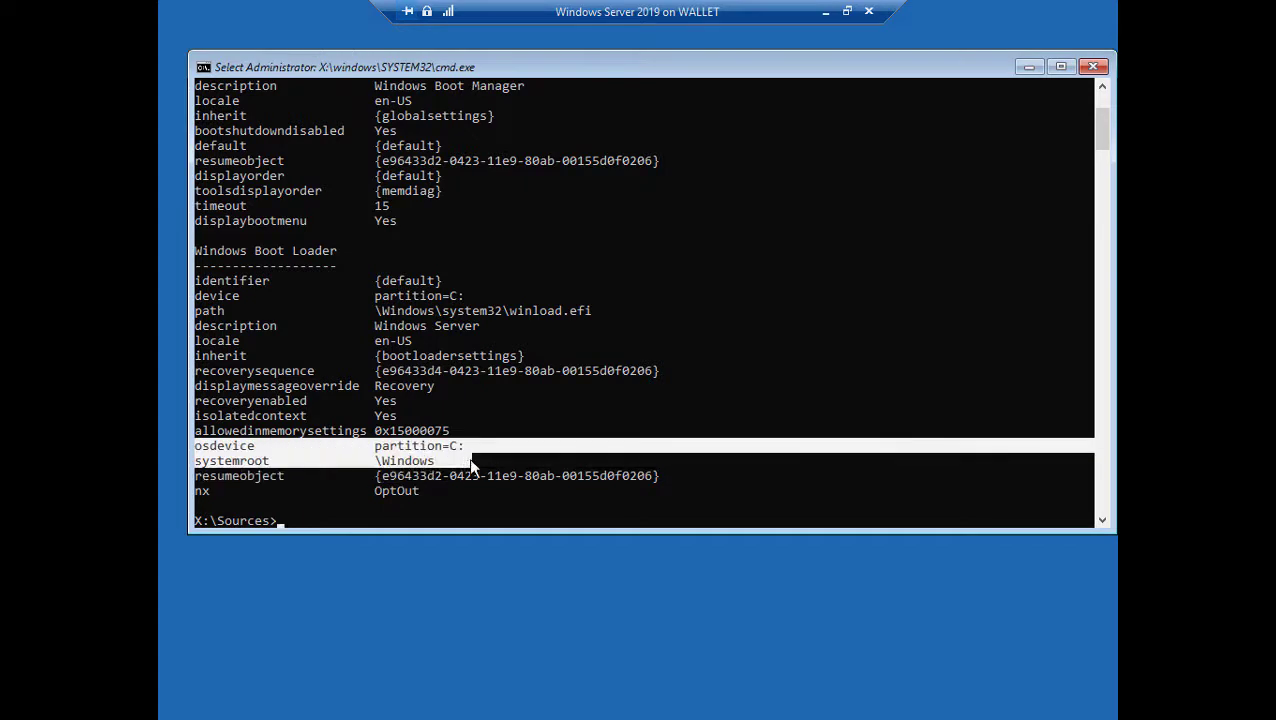
{"action": "right_click", "coordinate": [413, 519]}
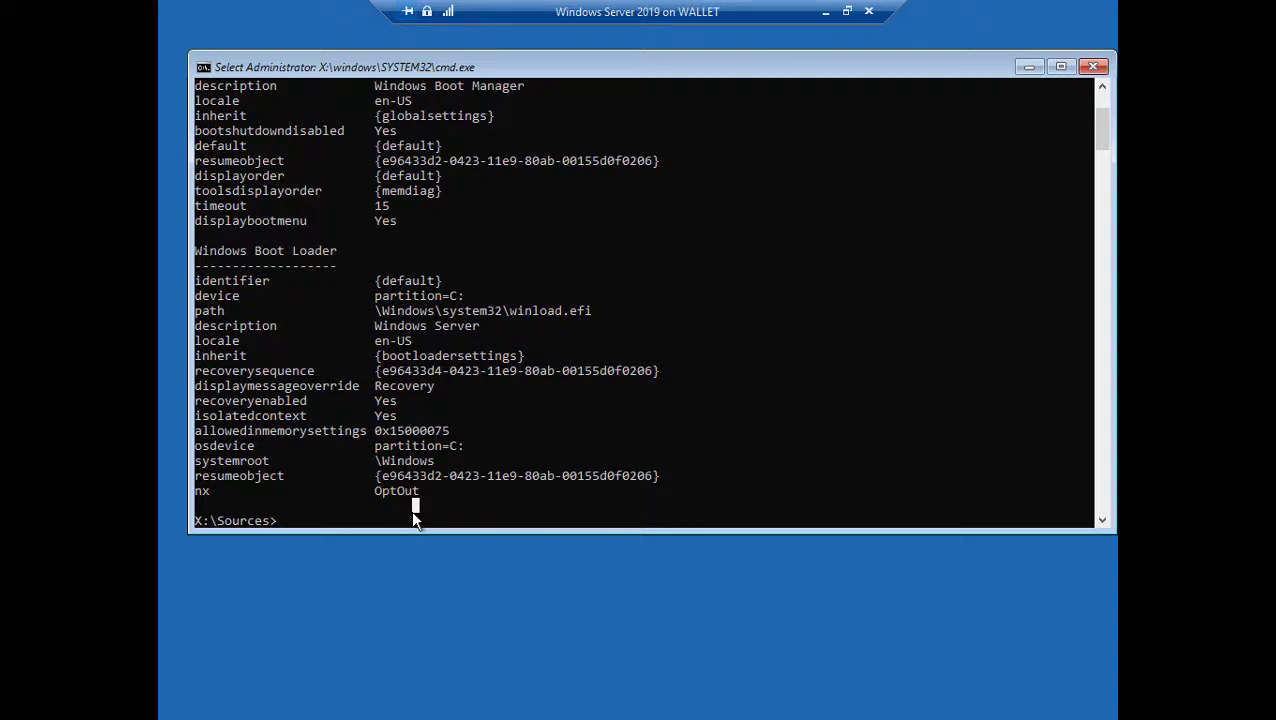
{"action": "type", "text": "c:"}
{"action": "key", "text": "Return"}
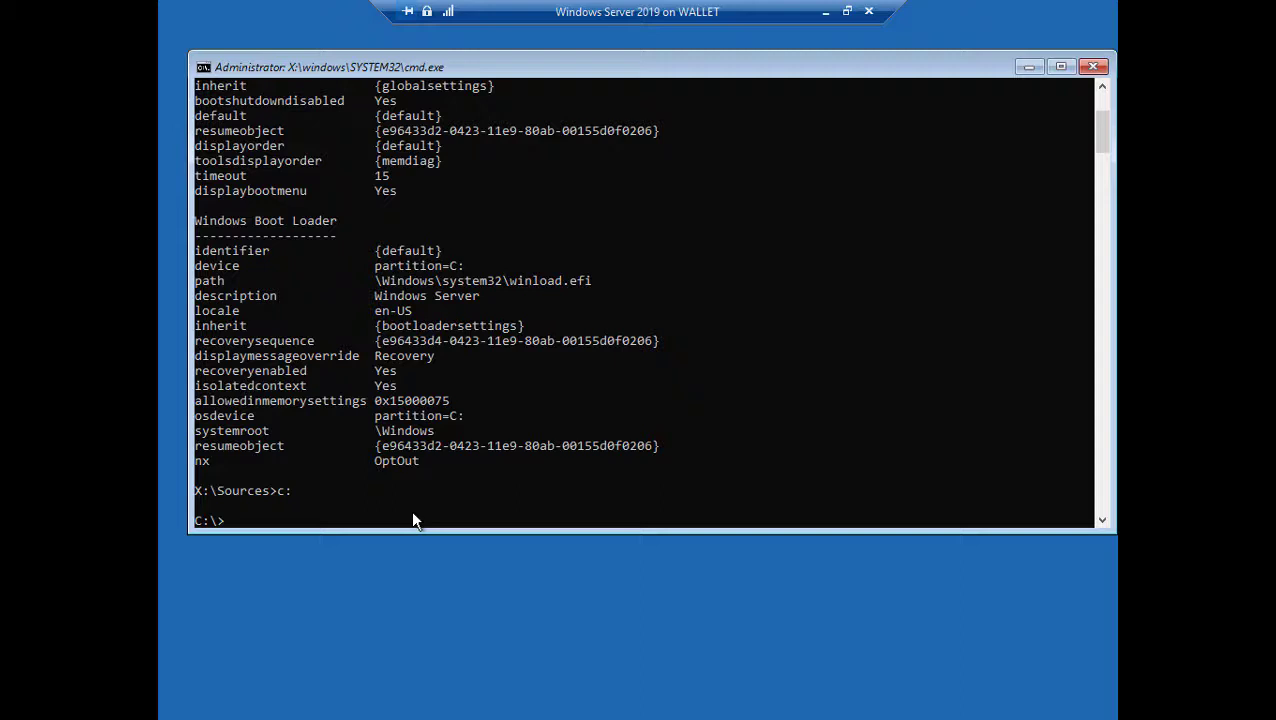
Step: Launch regedit from the prompt, maximize it, and expand HKEY_USERS
{"action": "type", "text": "reg"}
{"action": "type", "text": "edit"}
{"action": "key", "text": "Return"}
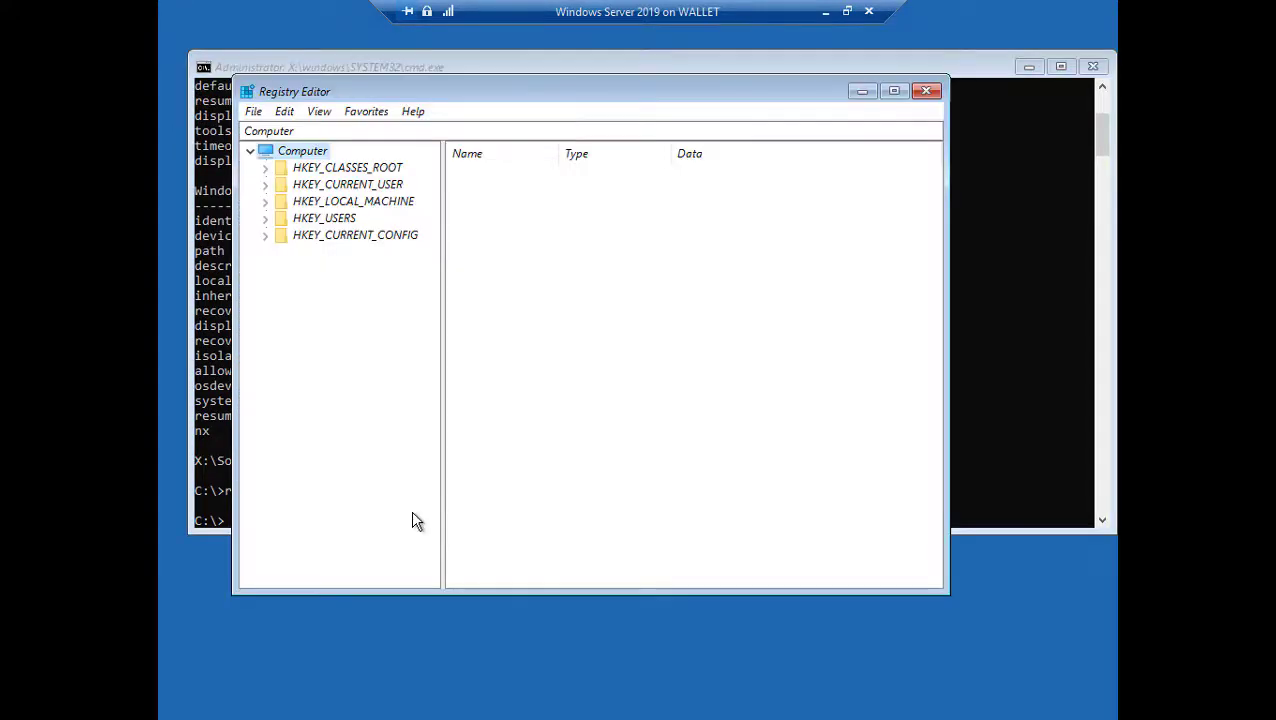
{"action": "left_click", "coordinate": [893, 92]}
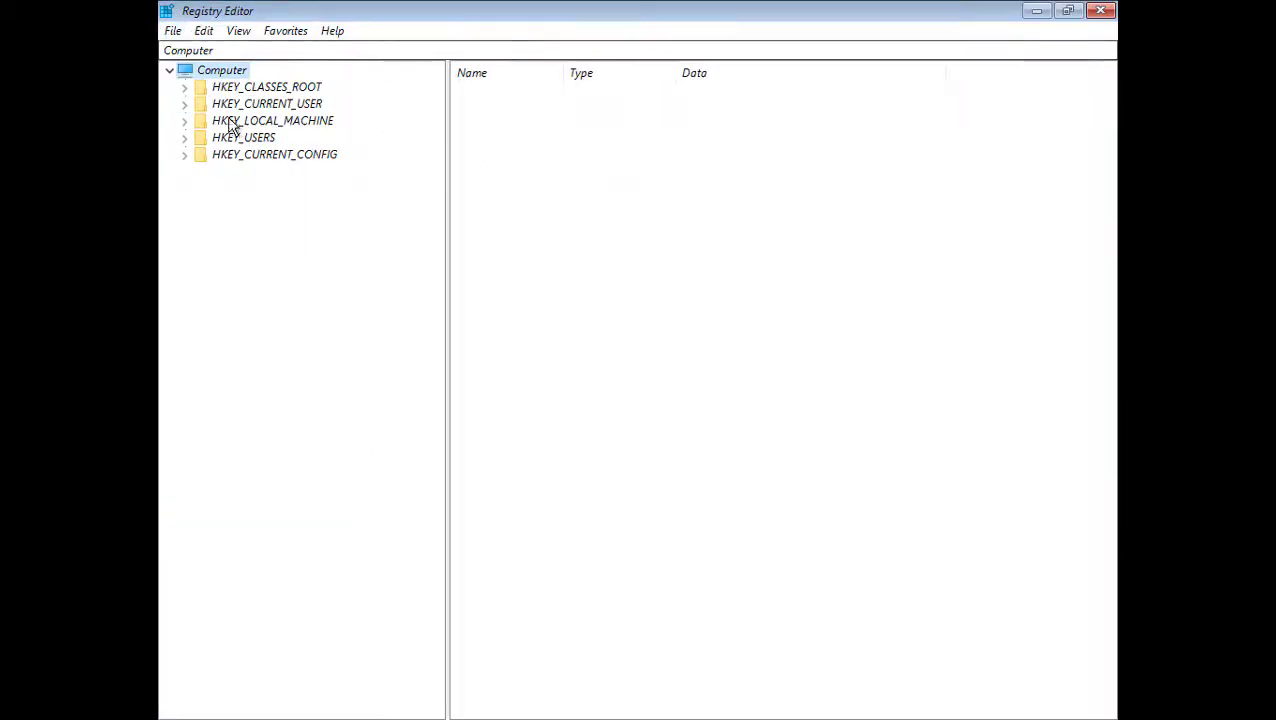
{"action": "double_click", "coordinate": [248, 140]}
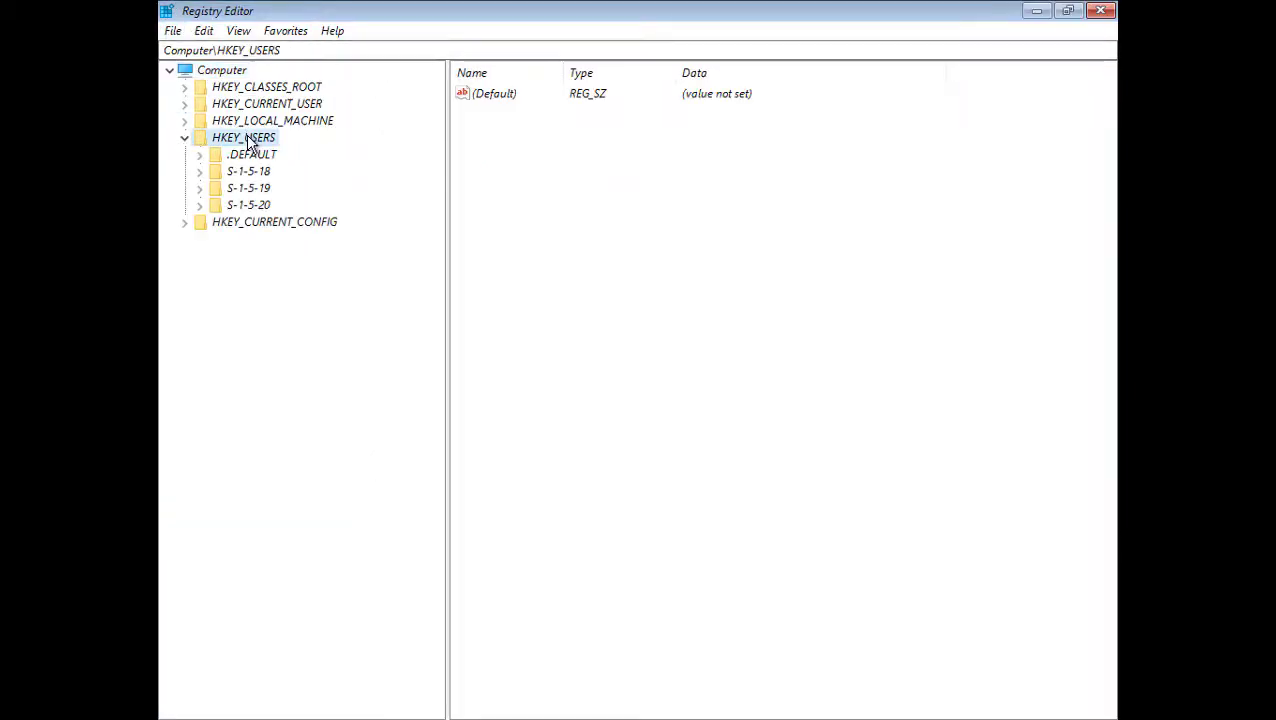
Step: Load the SOFTWARE file from the config folder as a hive named 'Repair'
{"action": "left_click", "coordinate": [172, 31]}
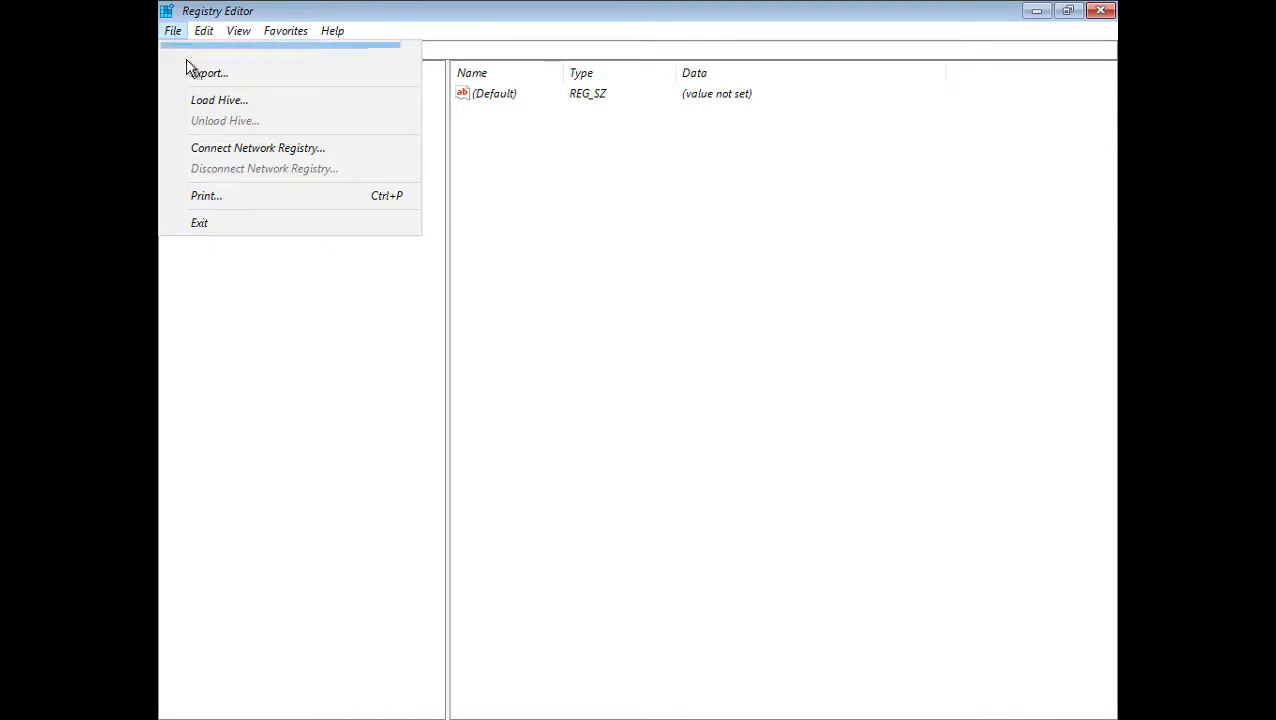
{"action": "left_click", "coordinate": [205, 99]}
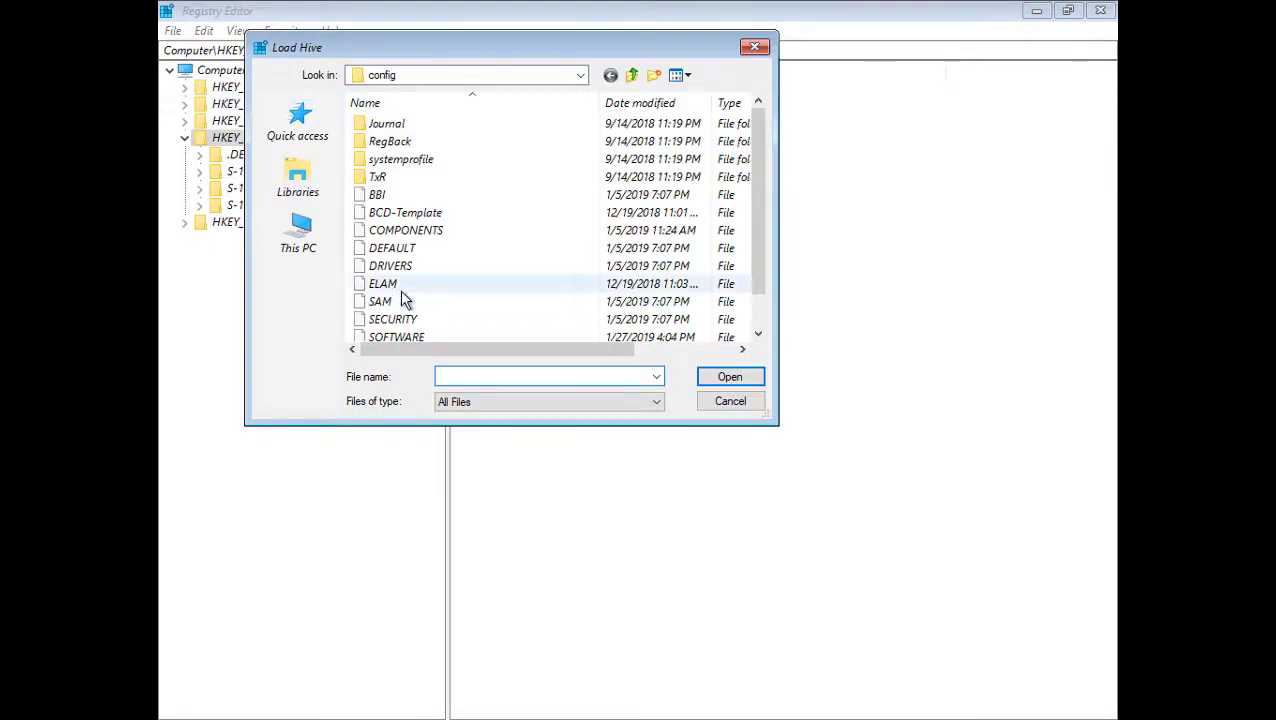
{"action": "left_click", "coordinate": [585, 78]}
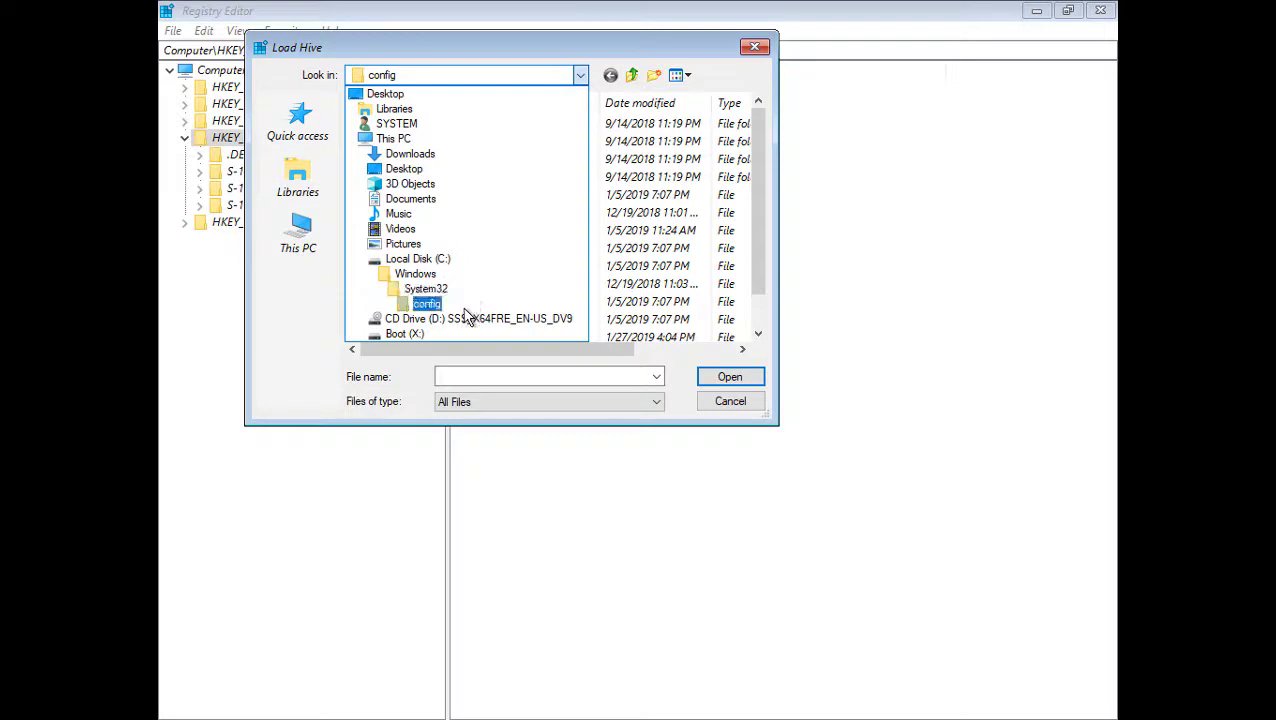
{"action": "left_click", "coordinate": [427, 305]}
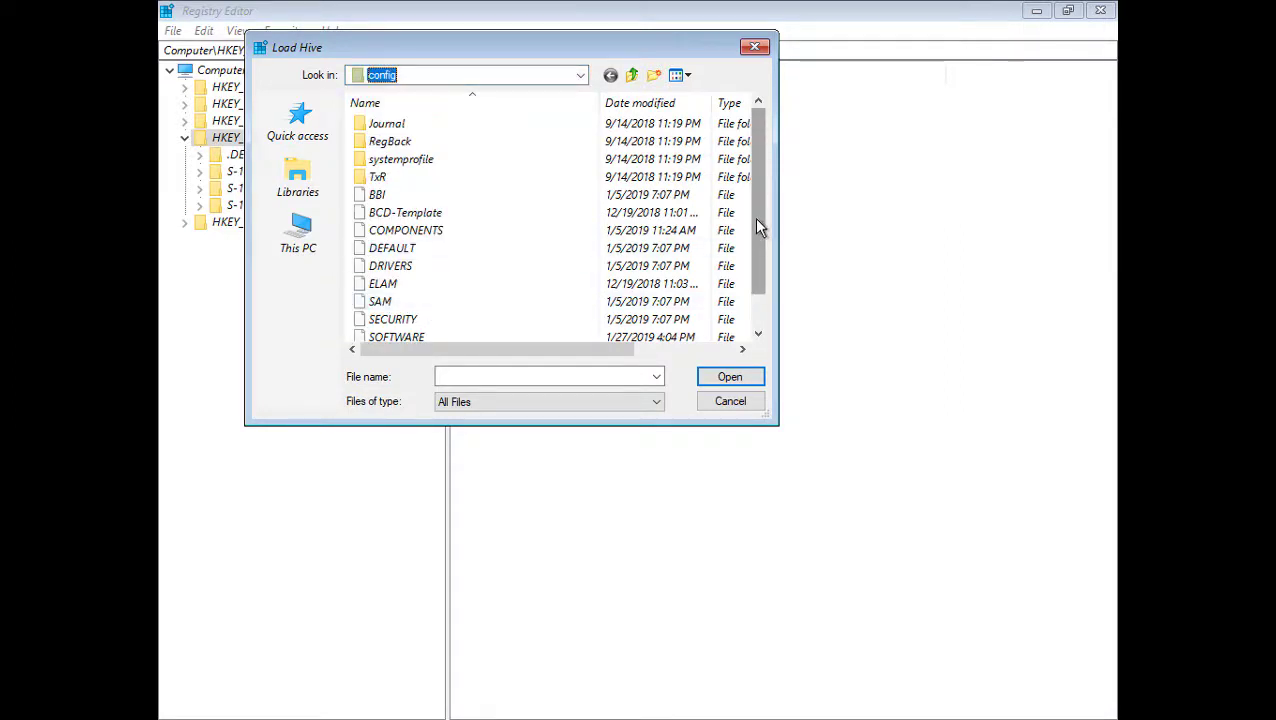
{"action": "left_click_drag", "start_coordinate": [757, 228], "coordinate": [754, 278]}
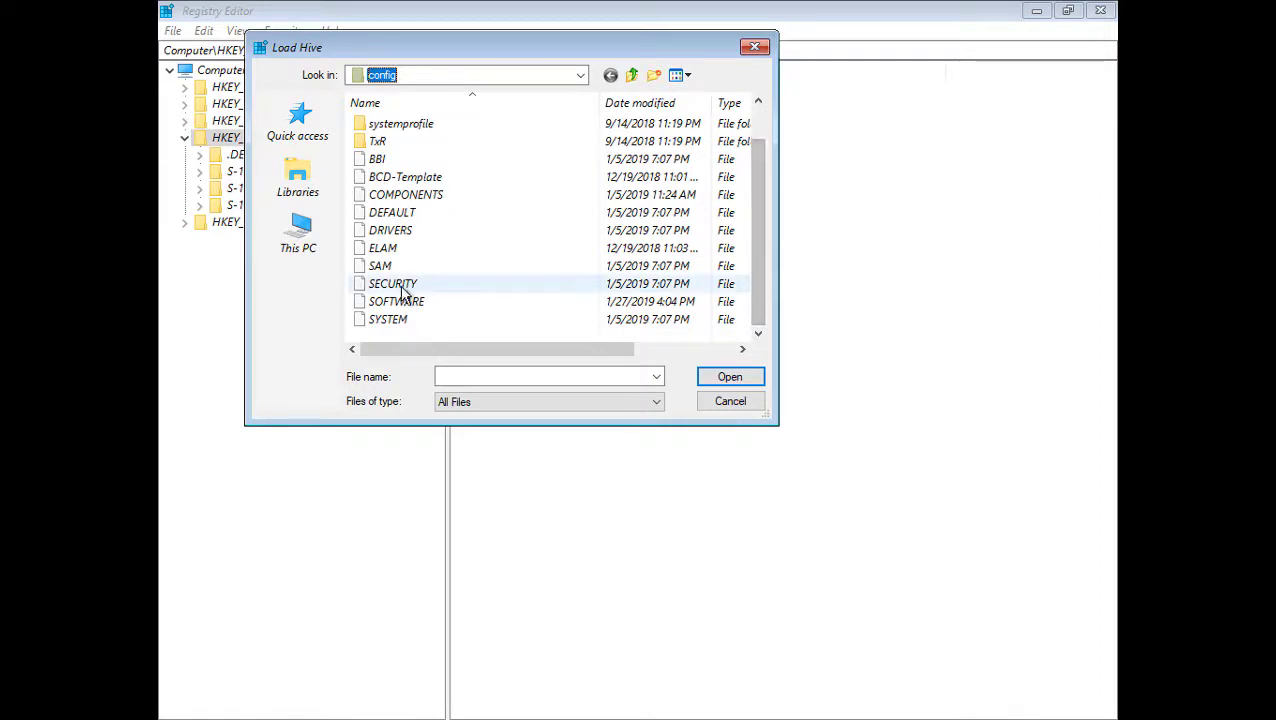
{"action": "left_click", "coordinate": [392, 302]}
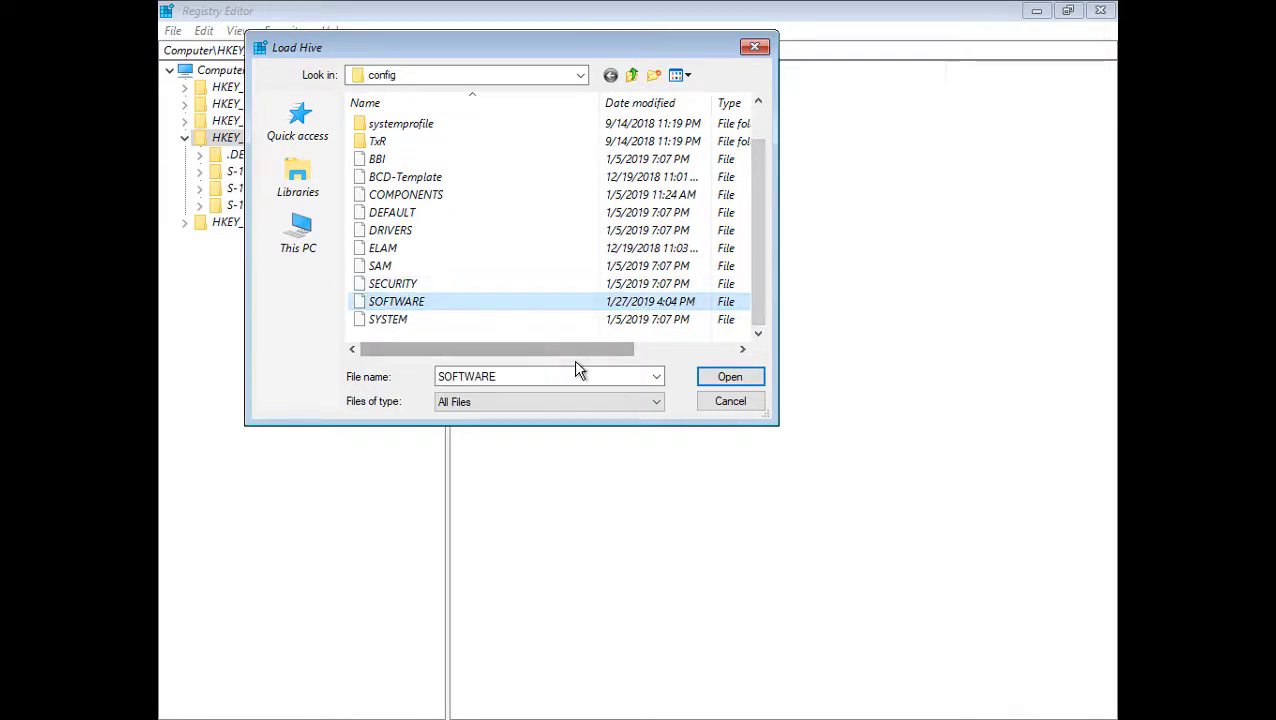
{"action": "left_click", "coordinate": [705, 380]}
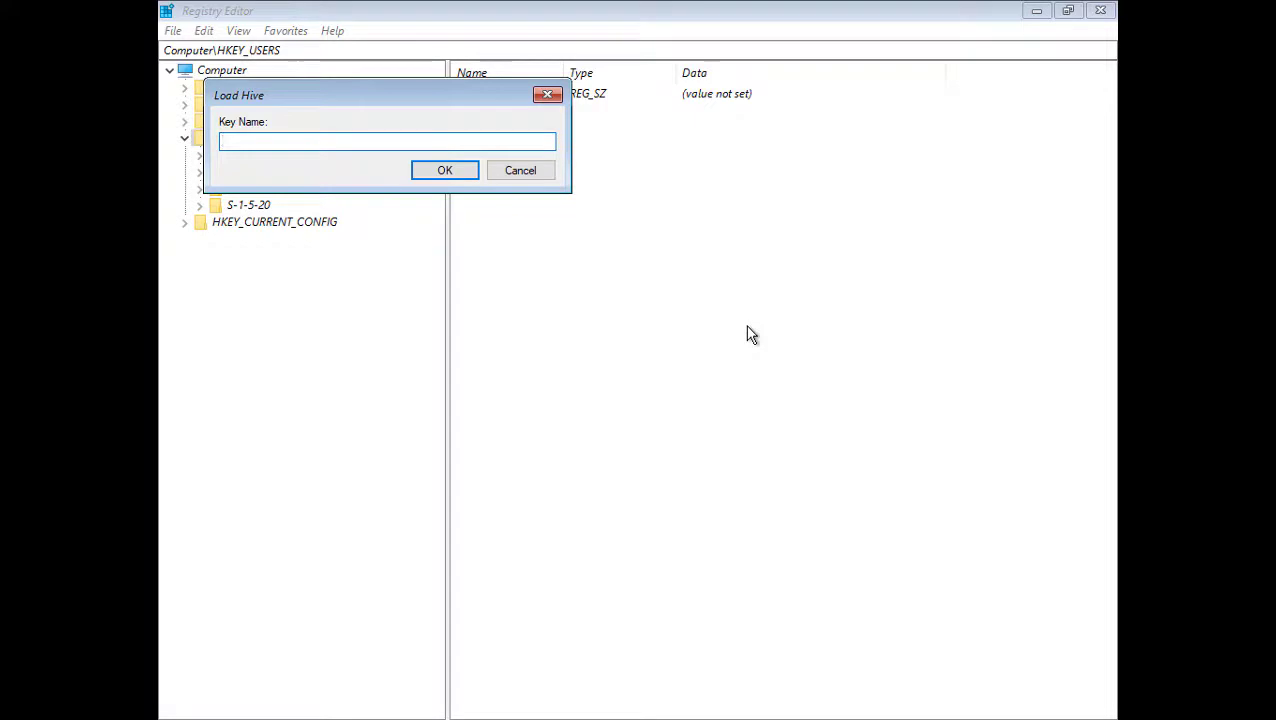
{"action": "type", "text": "Repair"}
{"action": "left_click", "coordinate": [452, 176]}
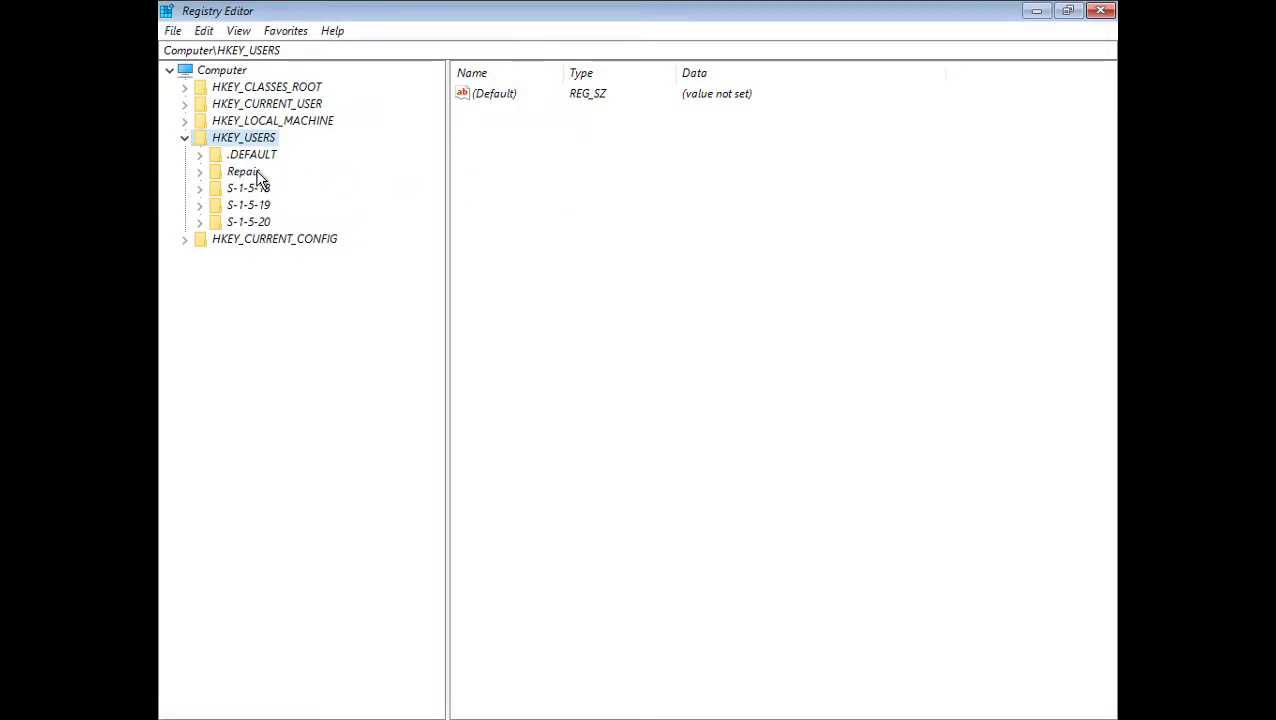
Step: Expand the Repair hive and its Microsoft key
{"action": "left_click", "coordinate": [256, 174]}
{"action": "left_click", "coordinate": [198, 178]}
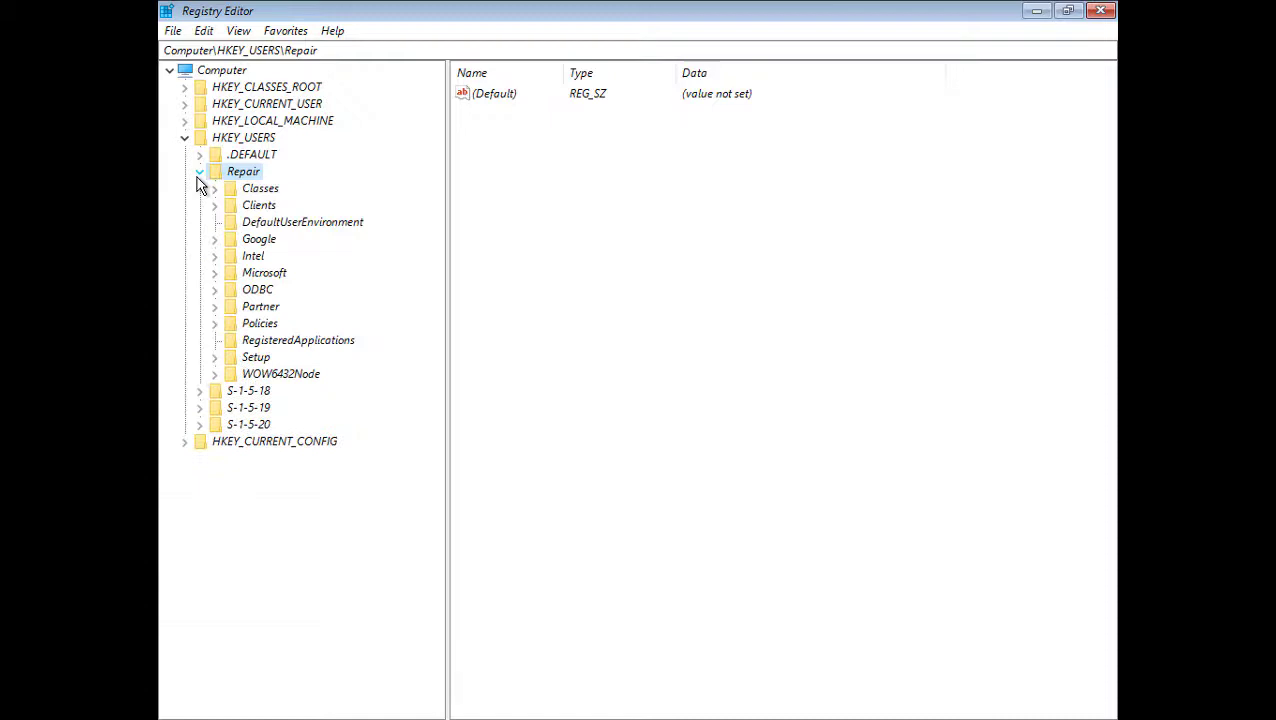
{"action": "left_click", "coordinate": [214, 272]}
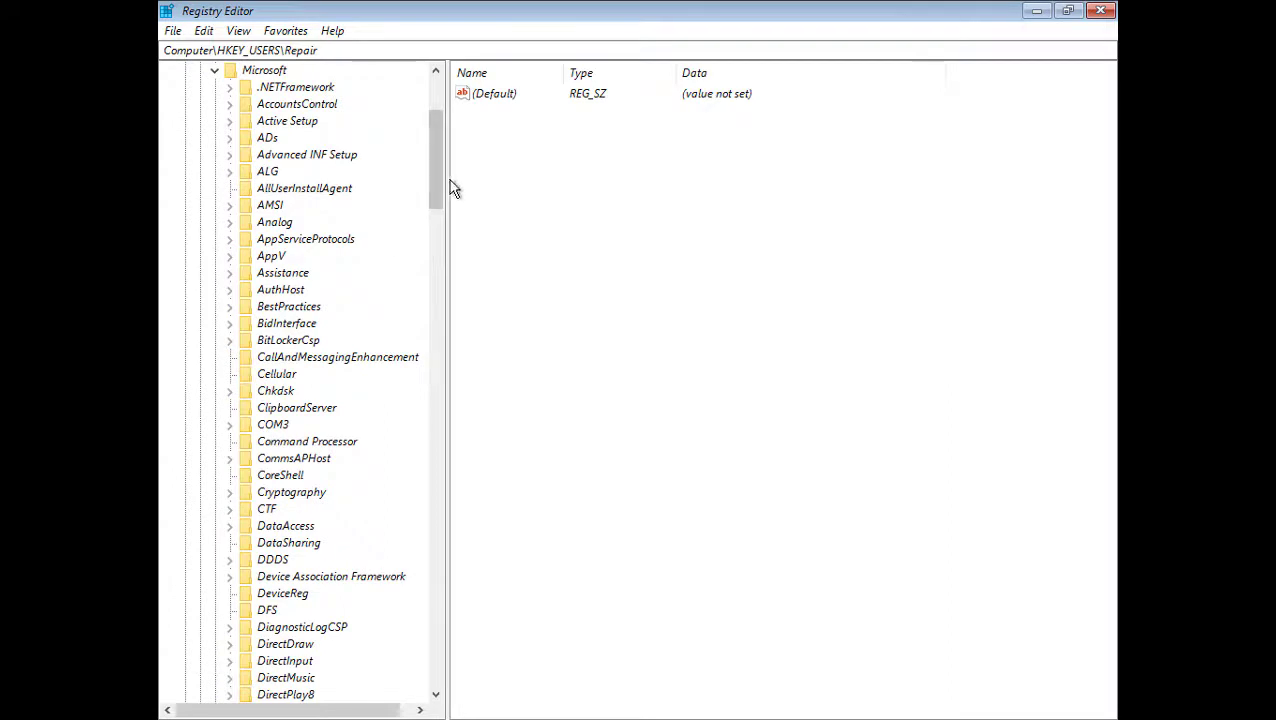
{"action": "left_click_drag", "start_coordinate": [436, 171], "coordinate": [431, 243]}
{"action": "left_click", "coordinate": [315, 307]}
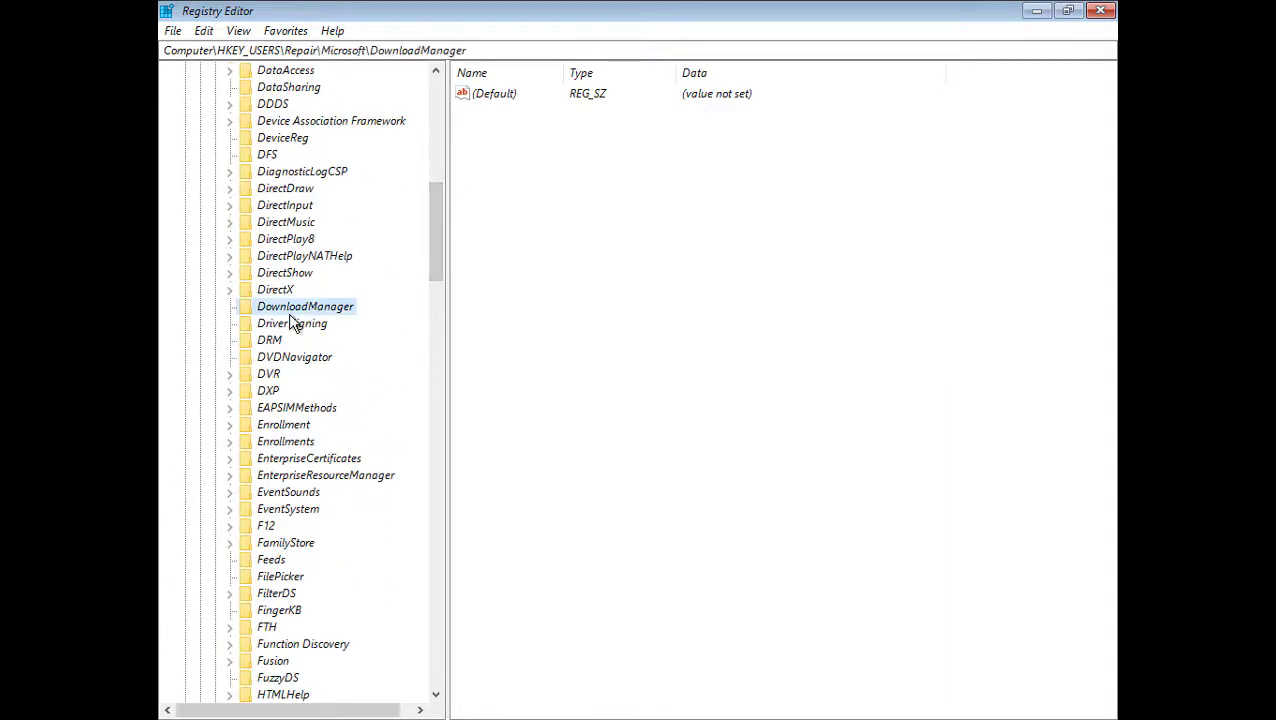
Step: Jump to Windows NT and open CurrentVersion, showing ProductName Windows Server 2019 Datacenter
{"action": "key", "text": "w"}
{"action": "scroll", "coordinate": [305, 370], "scroll_direction": "down", "scroll_amount": 3}
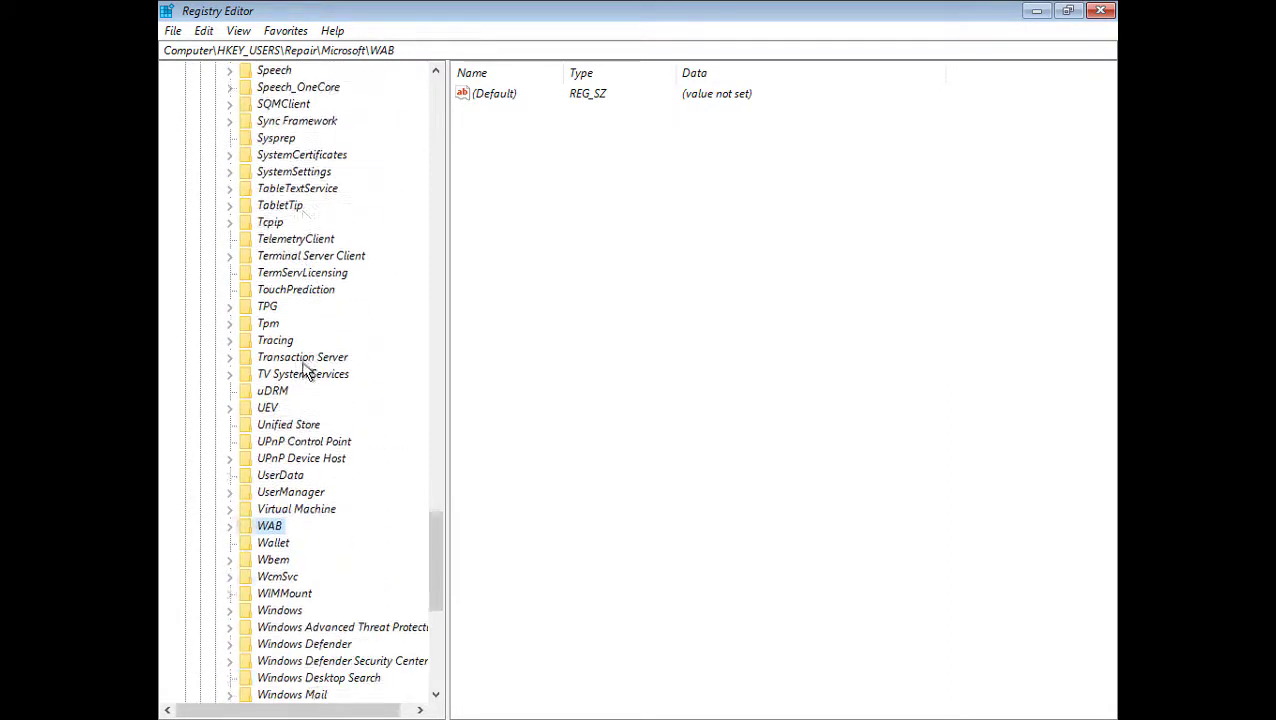
{"action": "scroll", "coordinate": [305, 370], "scroll_direction": "down", "scroll_amount": 3}
{"action": "scroll", "coordinate": [305, 370], "scroll_direction": "down", "scroll_amount": 1}
{"action": "scroll", "coordinate": [305, 370], "scroll_direction": "down", "scroll_amount": 1}
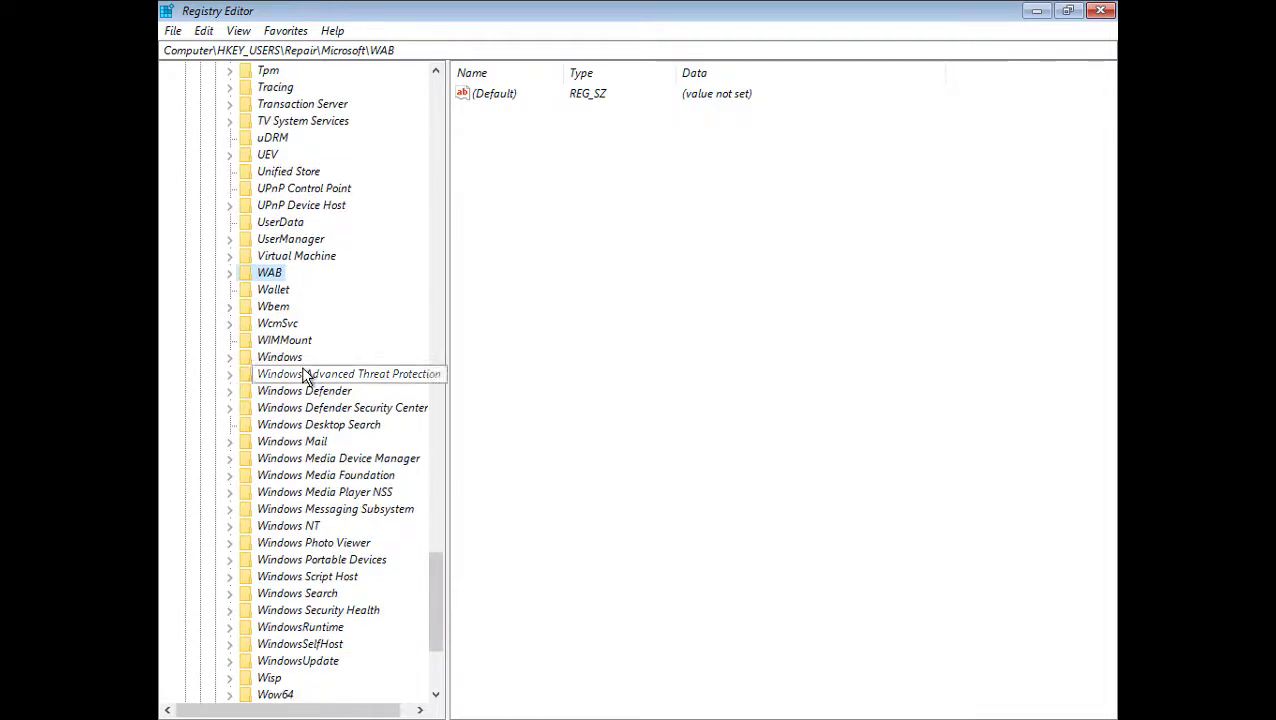
{"action": "scroll", "coordinate": [305, 375], "scroll_direction": "down", "scroll_amount": 1}
{"action": "scroll", "coordinate": [305, 372], "scroll_direction": "down", "scroll_amount": 1}
{"action": "scroll", "coordinate": [323, 410], "scroll_direction": "down", "scroll_amount": 1}
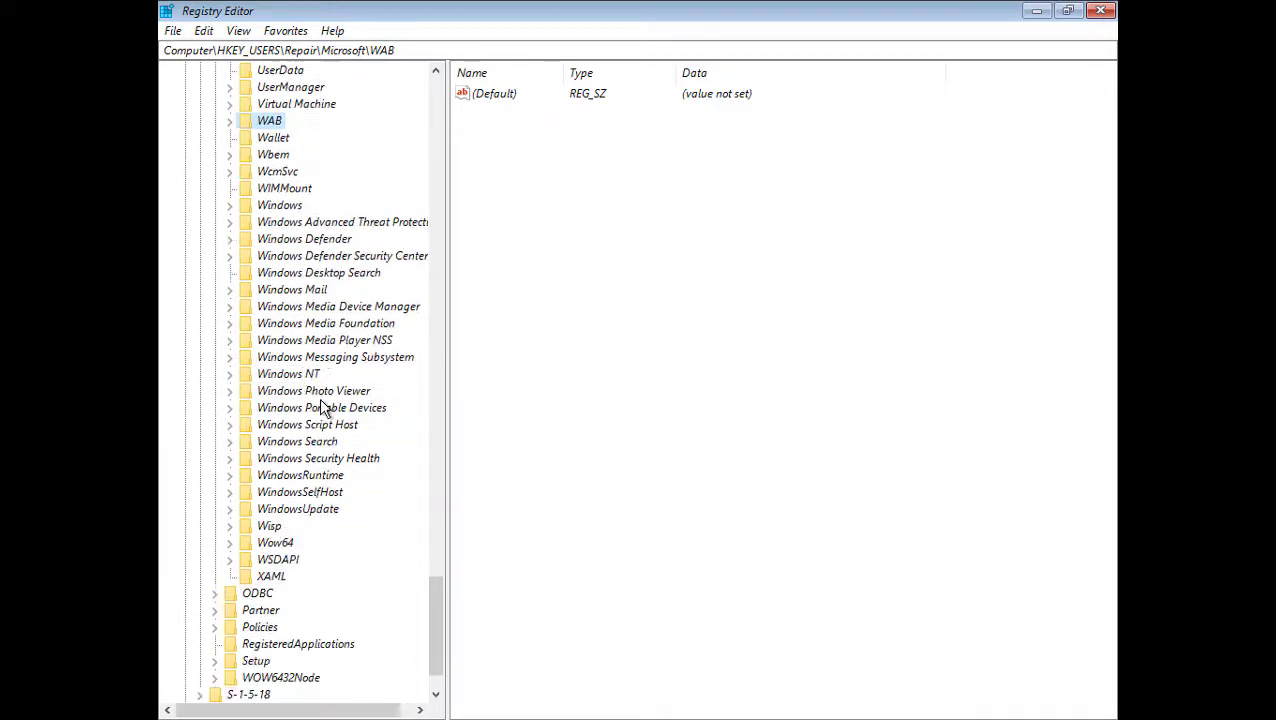
{"action": "left_click", "coordinate": [296, 376]}
{"action": "double_click", "coordinate": [296, 386]}
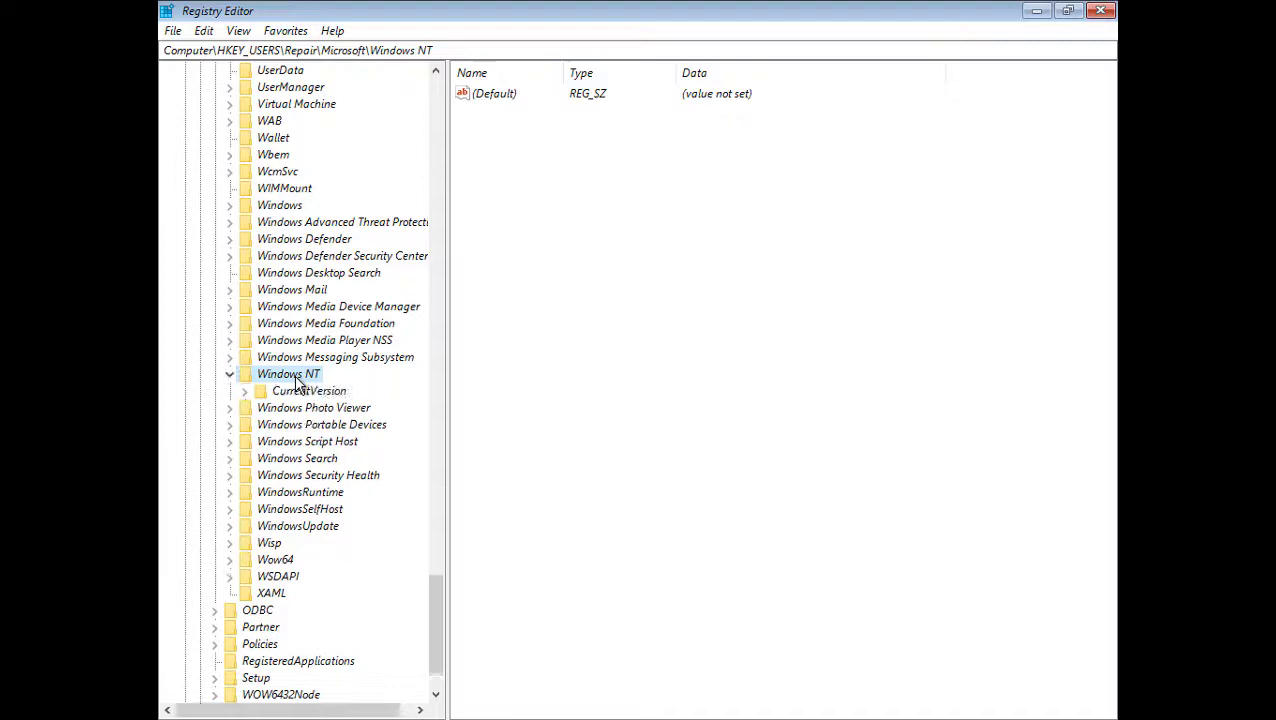
{"action": "double_click", "coordinate": [296, 391]}
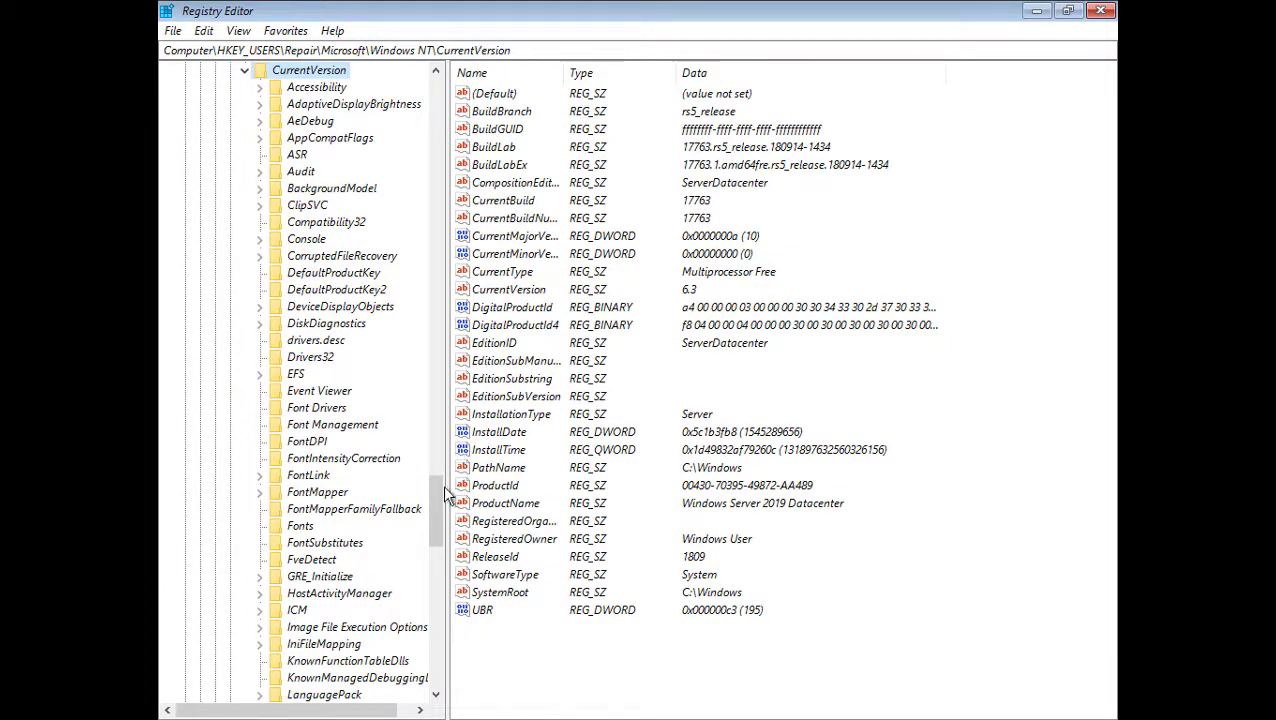
{"action": "left_click_drag", "start_coordinate": [437, 497], "coordinate": [443, 618]}
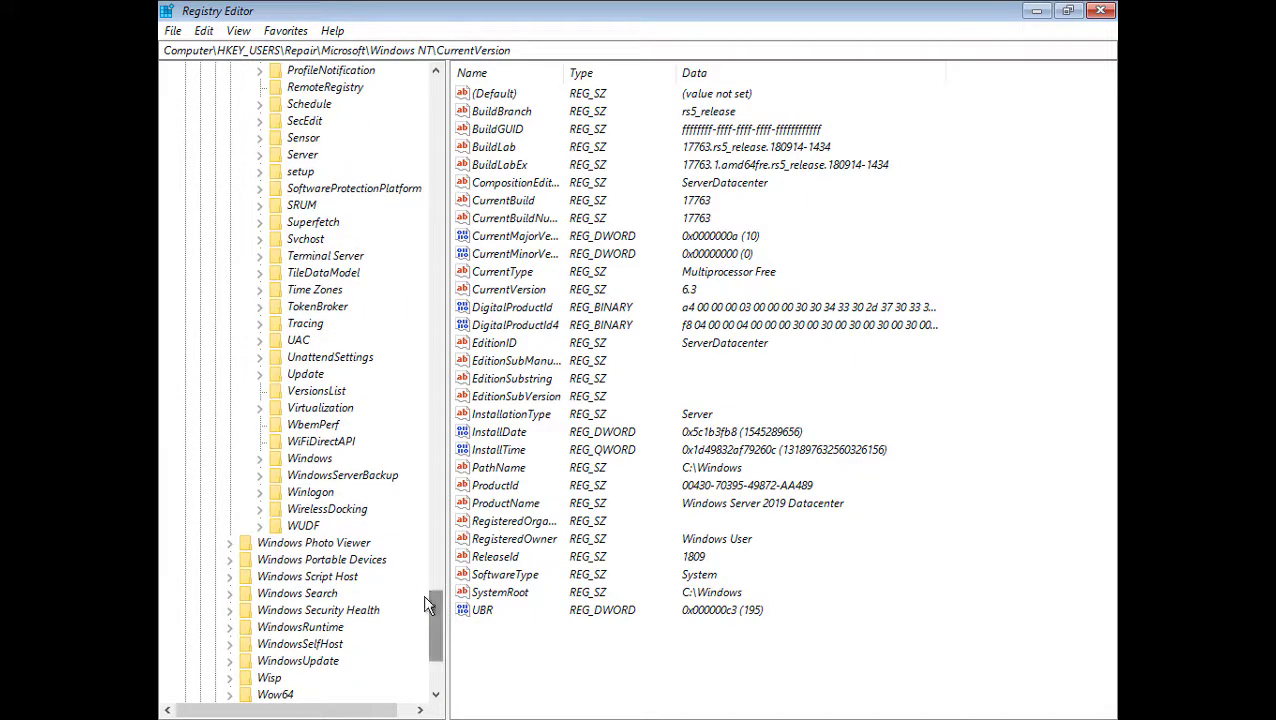
Step: Open Winlogon's Userinit value and verify it reads C:\Windows\system32\userinit.exe
{"action": "left_click", "coordinate": [302, 494]}
{"action": "double_click", "coordinate": [301, 495]}
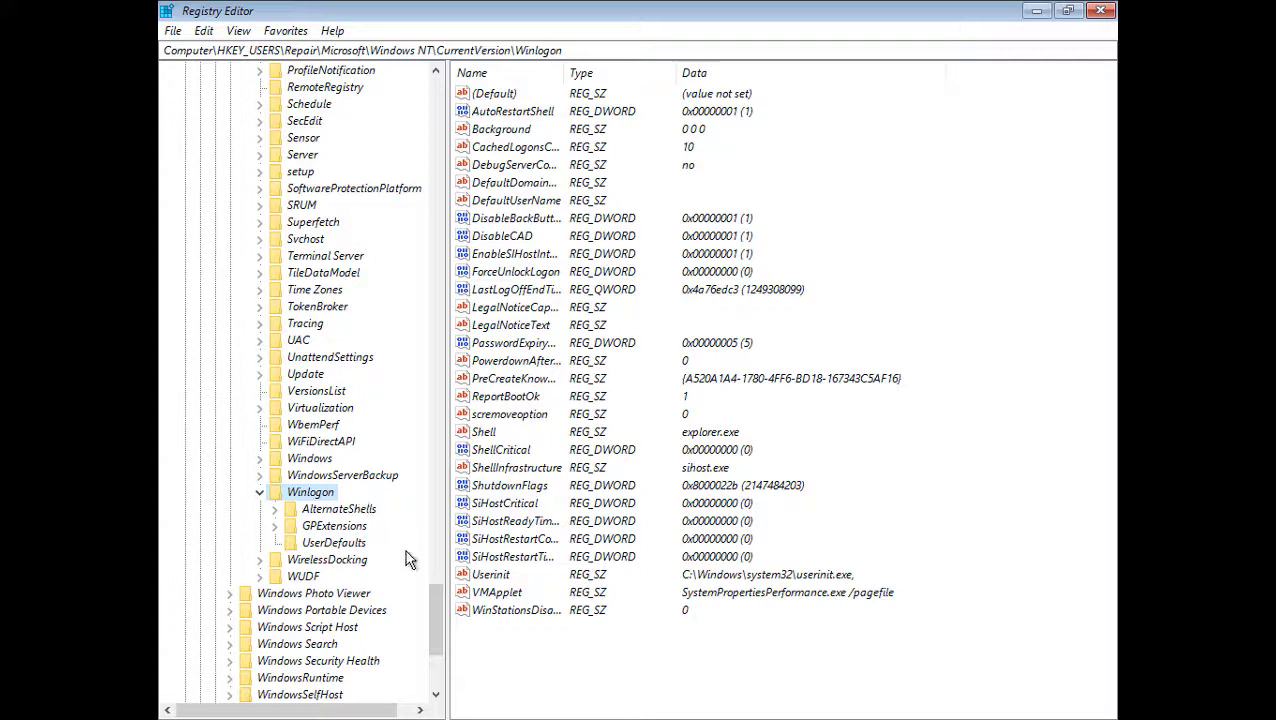
{"action": "double_click", "coordinate": [491, 577]}
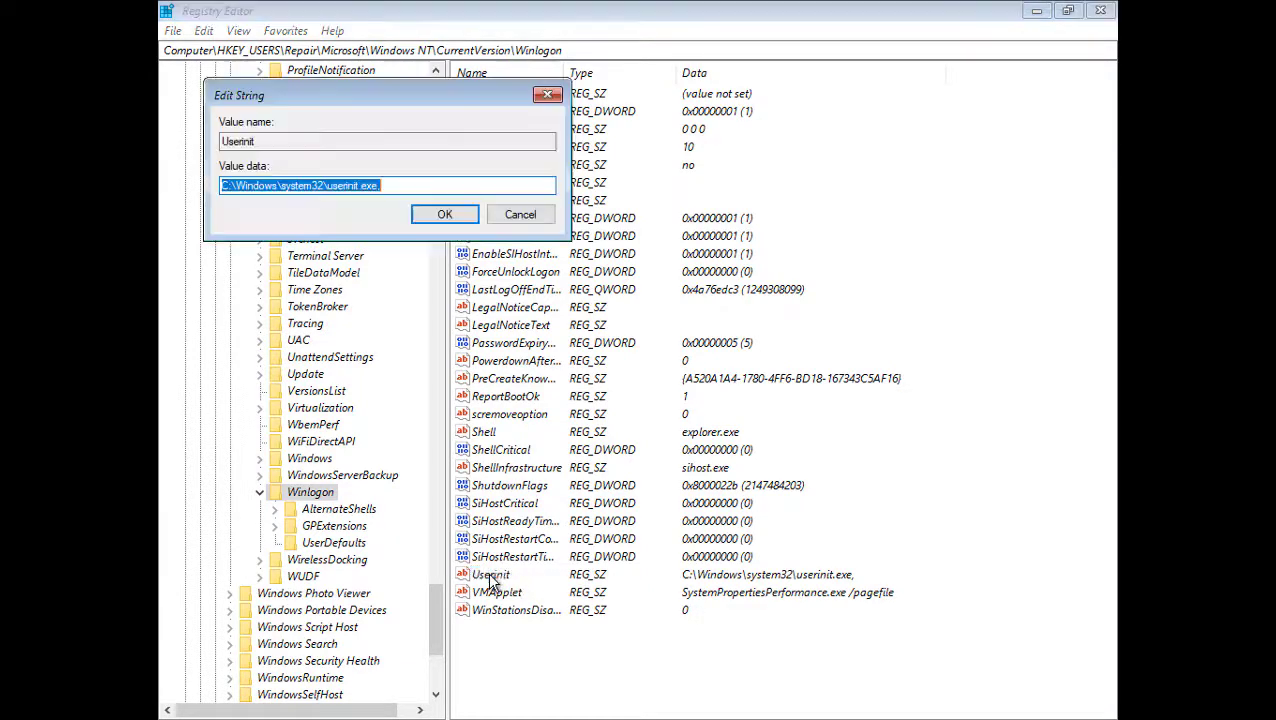
{"action": "left_click", "coordinate": [406, 186]}
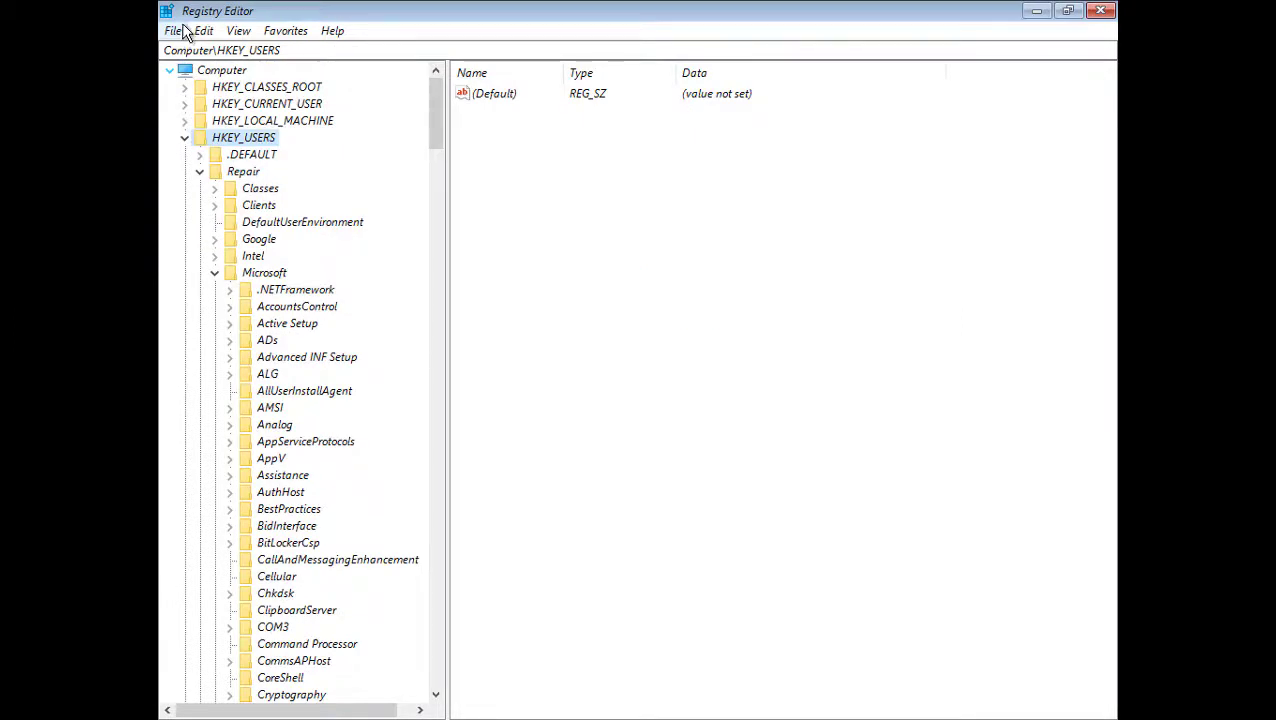
Step: Unload the Repair key from HKEY_USERS using File > Unload Hive, confirming with Yes
{"action": "left_click", "coordinate": [240, 172]}
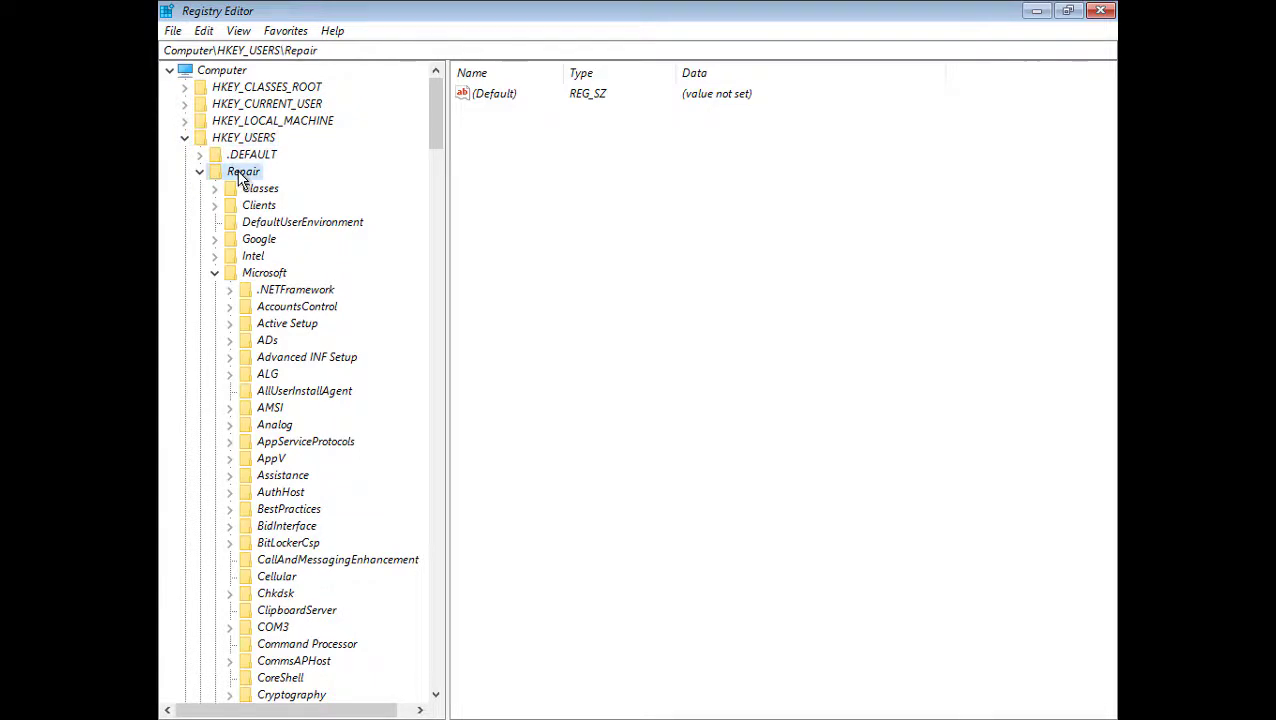
{"action": "left_click", "coordinate": [168, 32]}
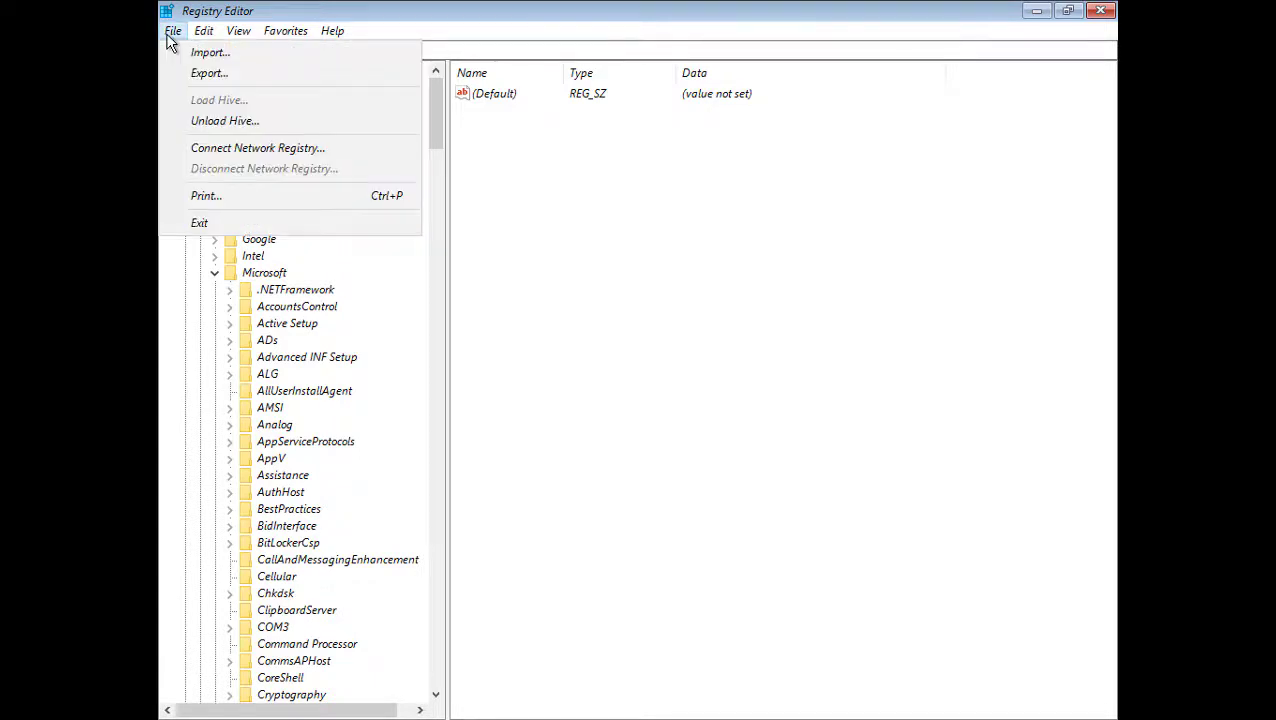
{"action": "left_click", "coordinate": [233, 124]}
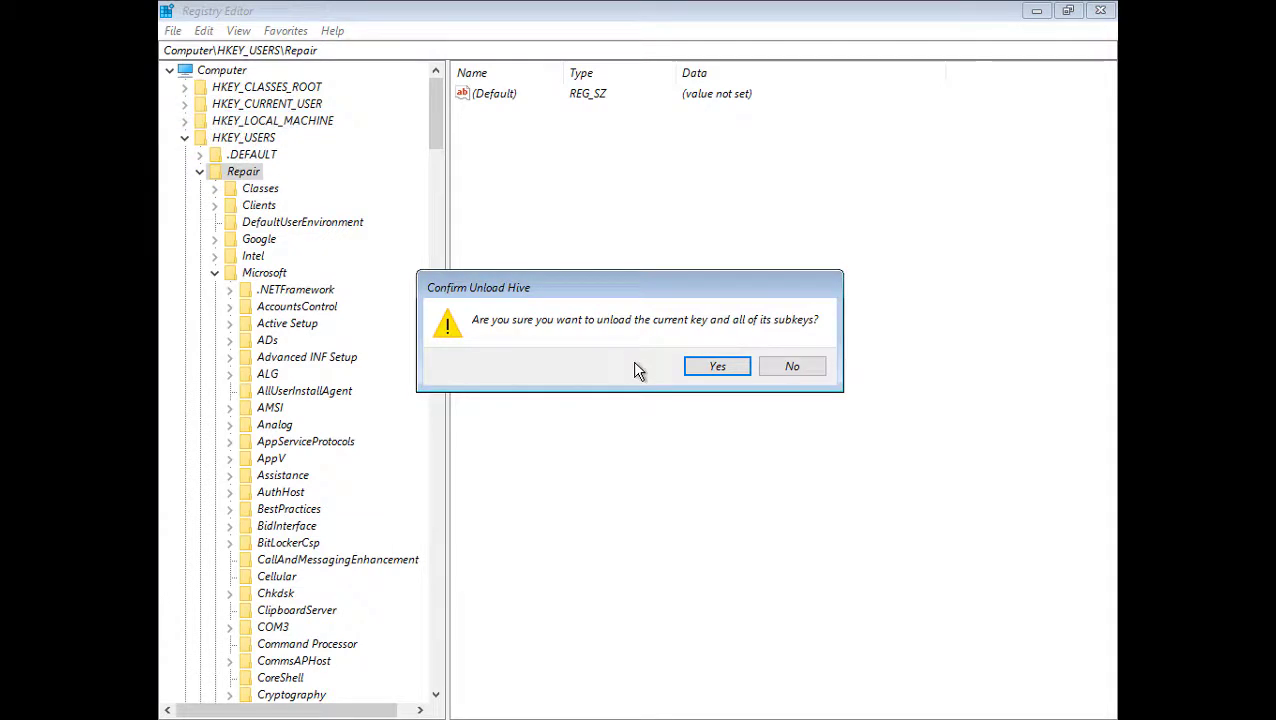
{"action": "left_click", "coordinate": [703, 367]}
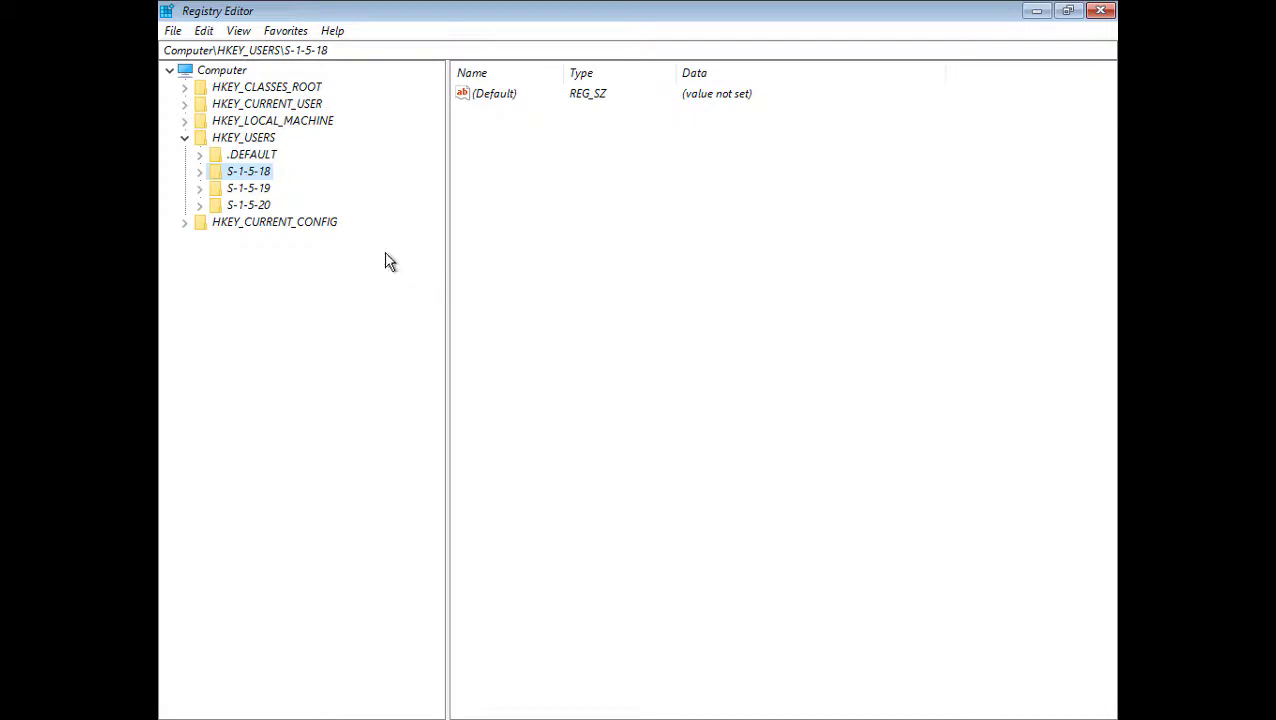
Step: Check that HKEY_USERS holds only .DEFAULT and the S-1-5-18/19/20 keys
{"action": "key", "text": "Left"}
{"action": "key", "text": "Left"}
{"action": "key", "text": "Up"}
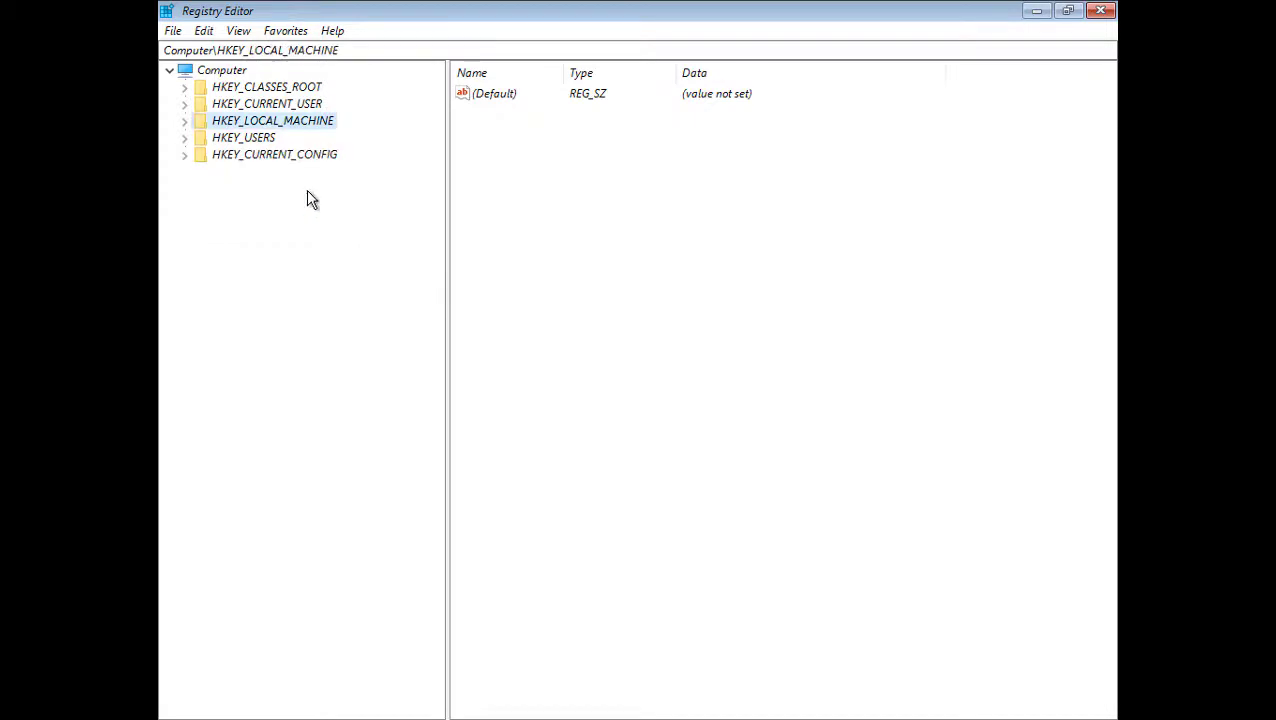
{"action": "double_click", "coordinate": [245, 143]}
{"action": "key", "text": "Down"}
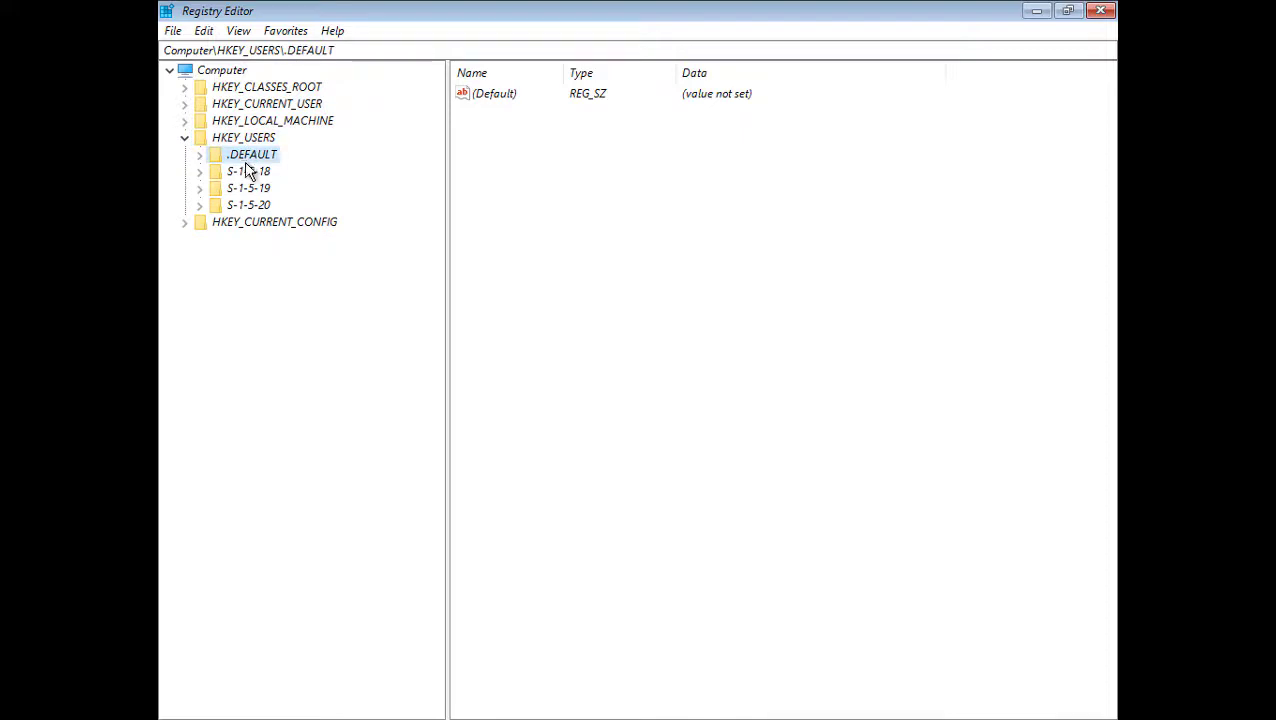
{"action": "key", "text": "Down"}
{"action": "left_click", "coordinate": [248, 188]}
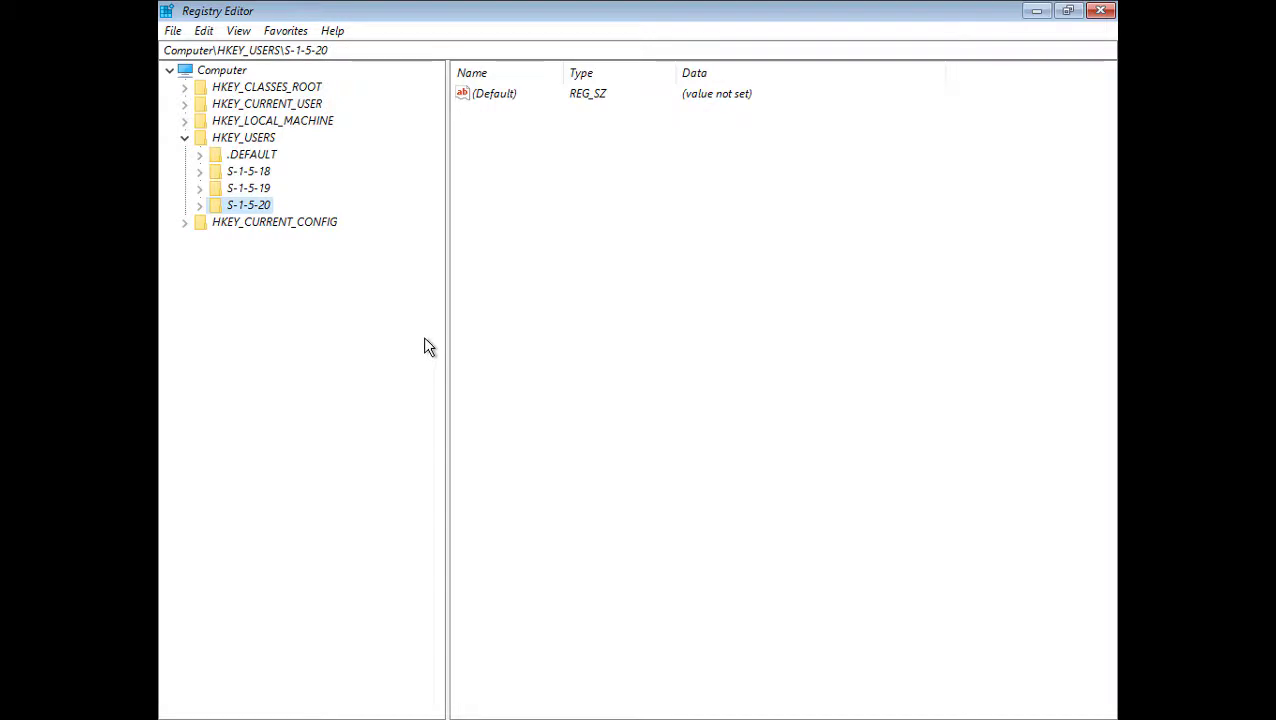
{"action": "left_click", "coordinate": [186, 137]}
Step: Exit Registry Editor and close the command prompt with exit
{"action": "left_click", "coordinate": [173, 30]}
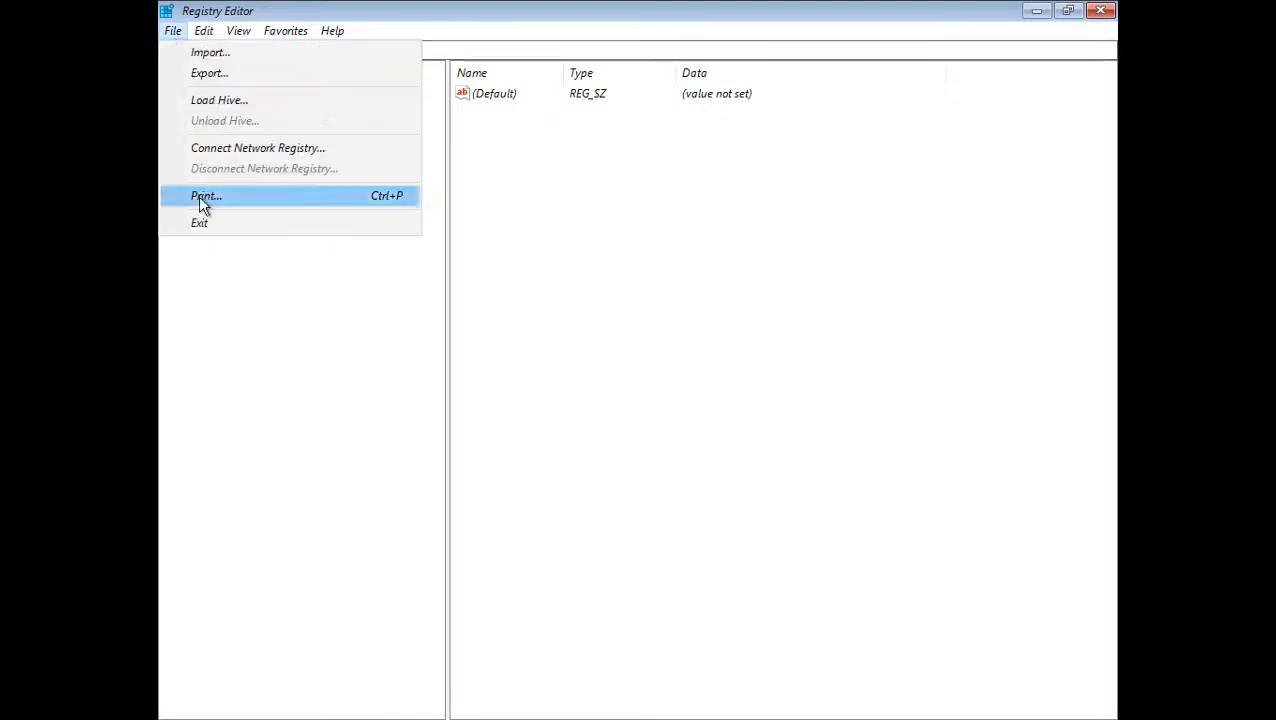
{"action": "left_click", "coordinate": [213, 229]}
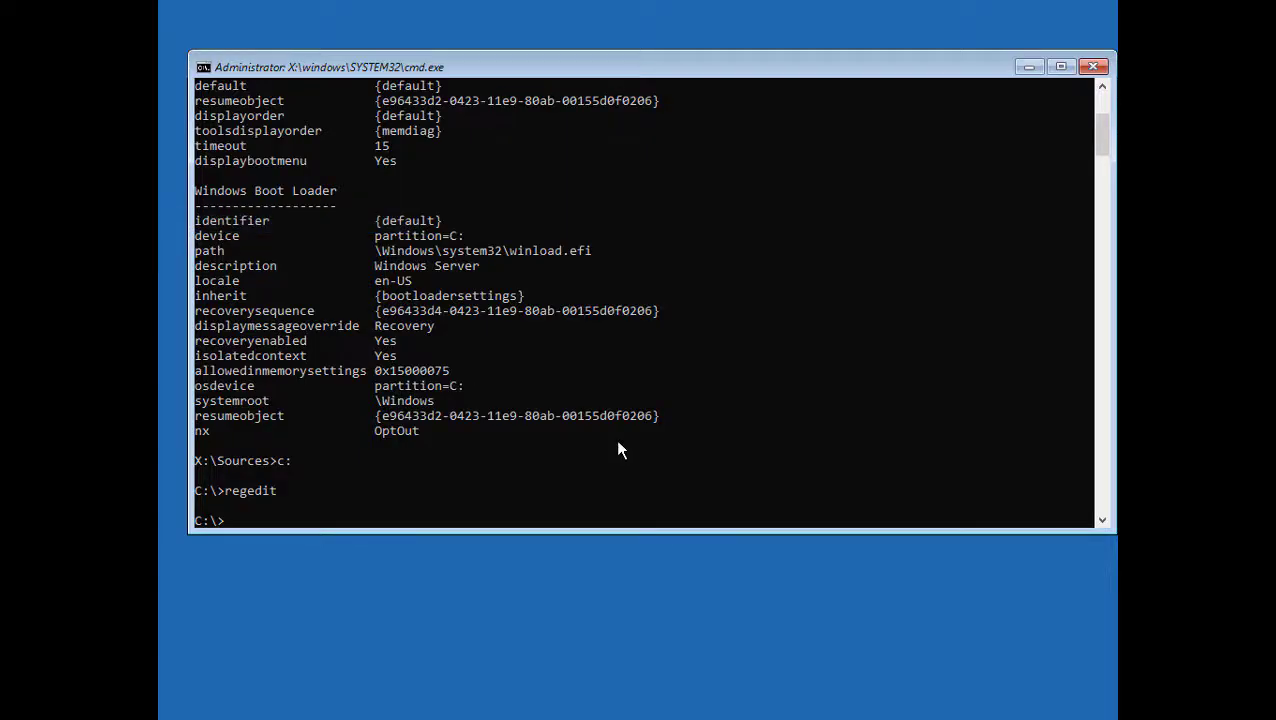
{"action": "left_click", "coordinate": [505, 475]}
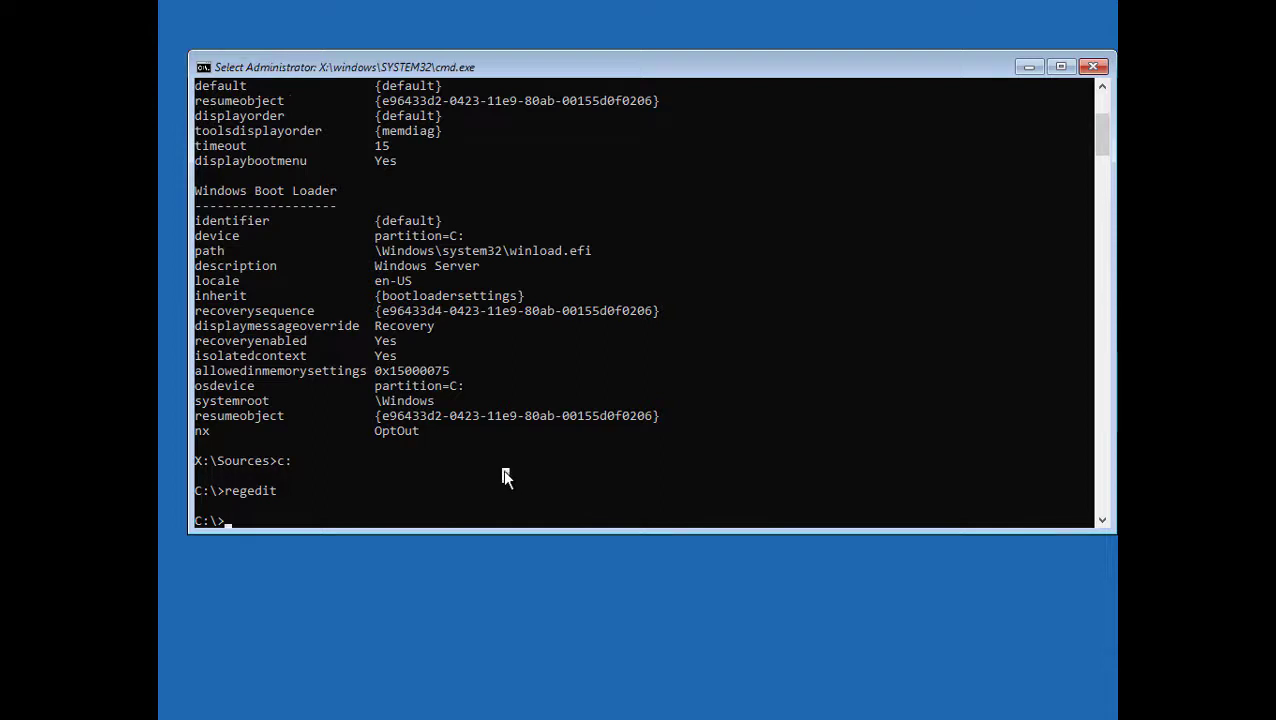
{"action": "type", "text": "e"}
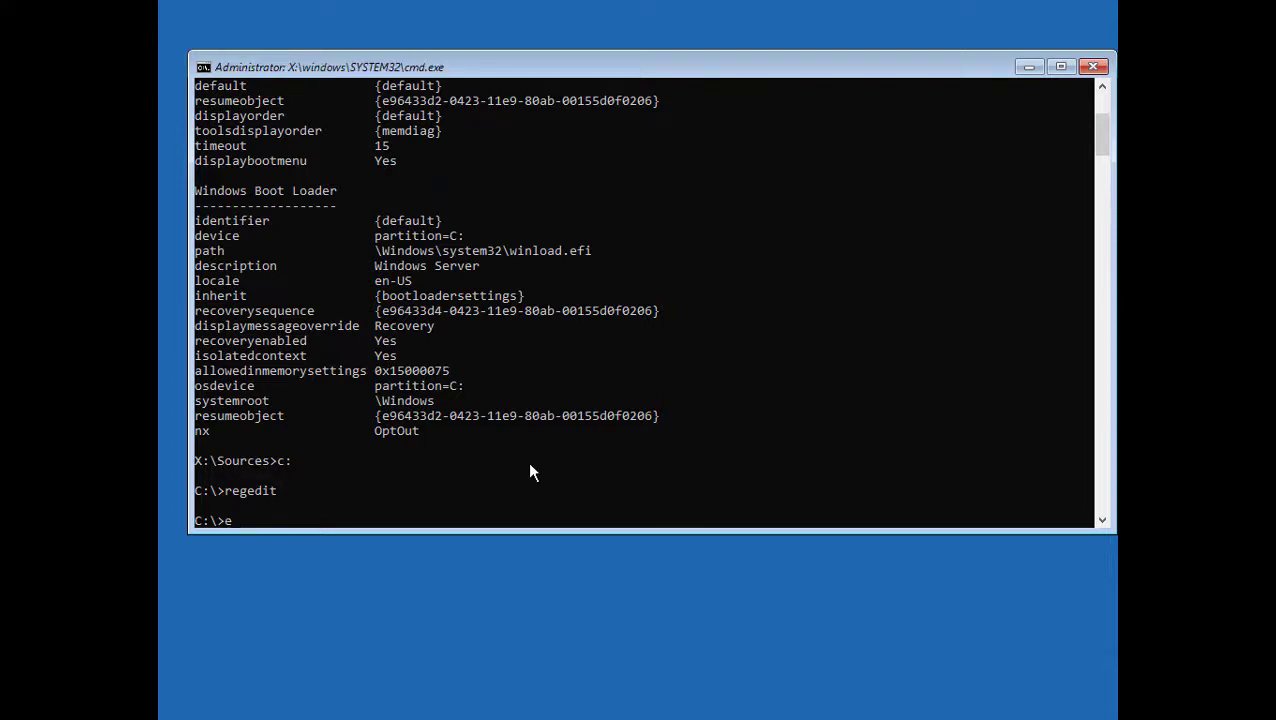
{"action": "type", "text": "xit"}
{"action": "key", "text": "Return"}
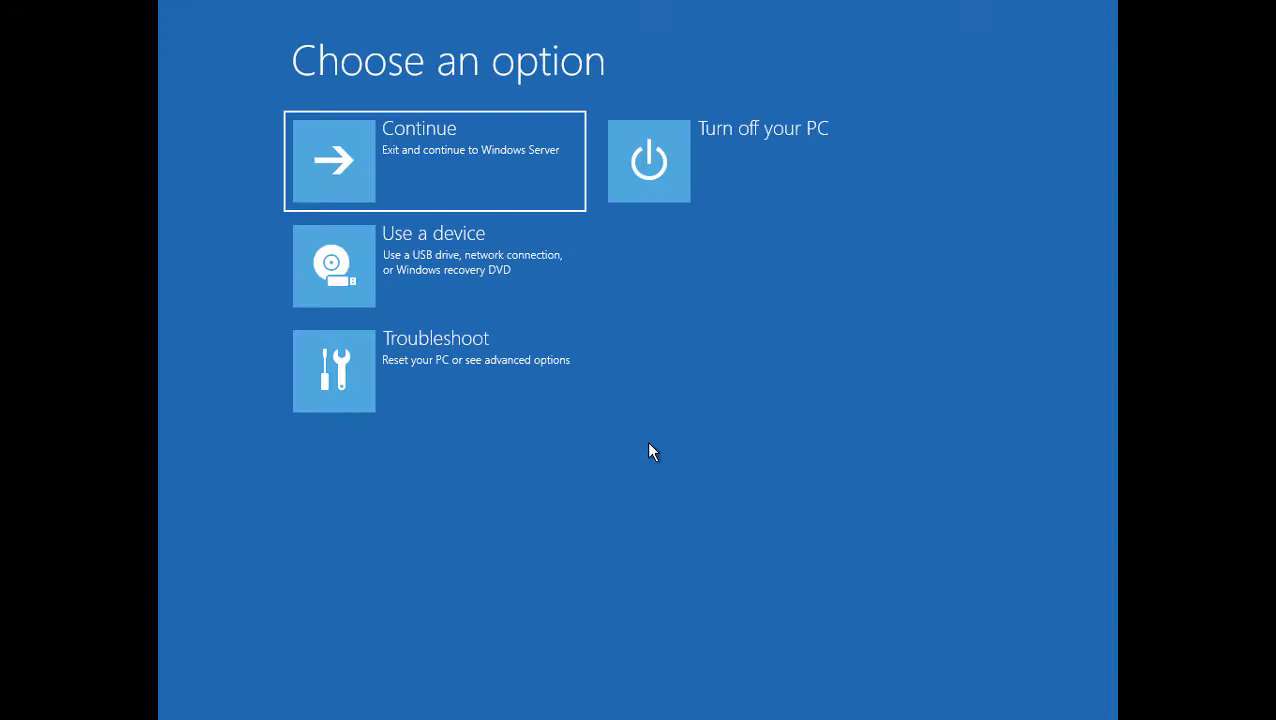